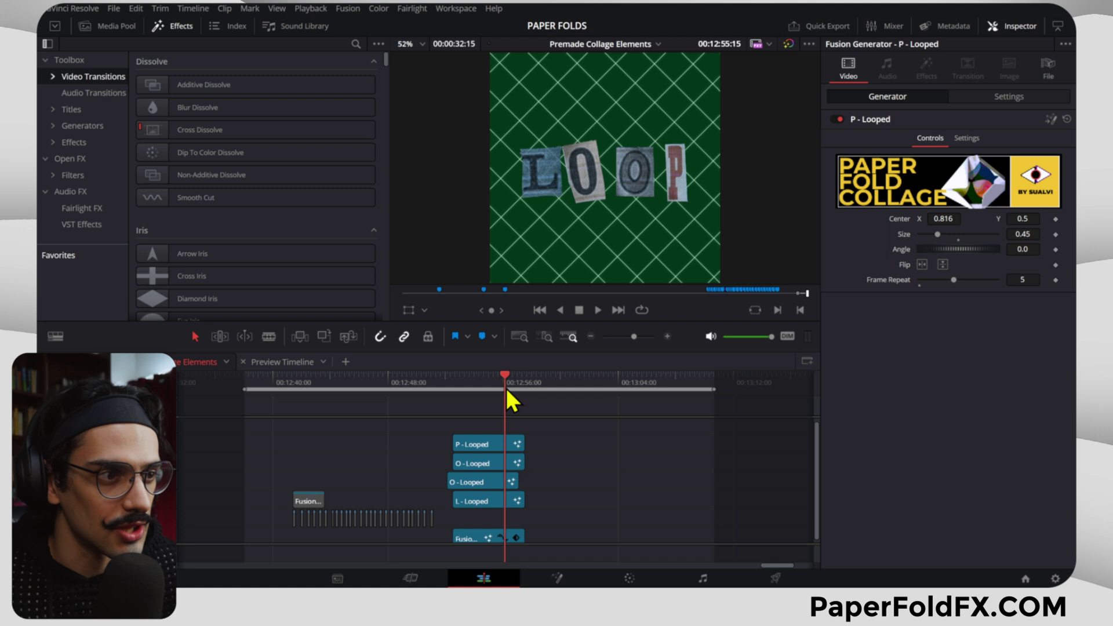
- Scrub through the LOOP letter animation and compare the O and P - Looped clip settings
drag(506, 387, 482, 393)
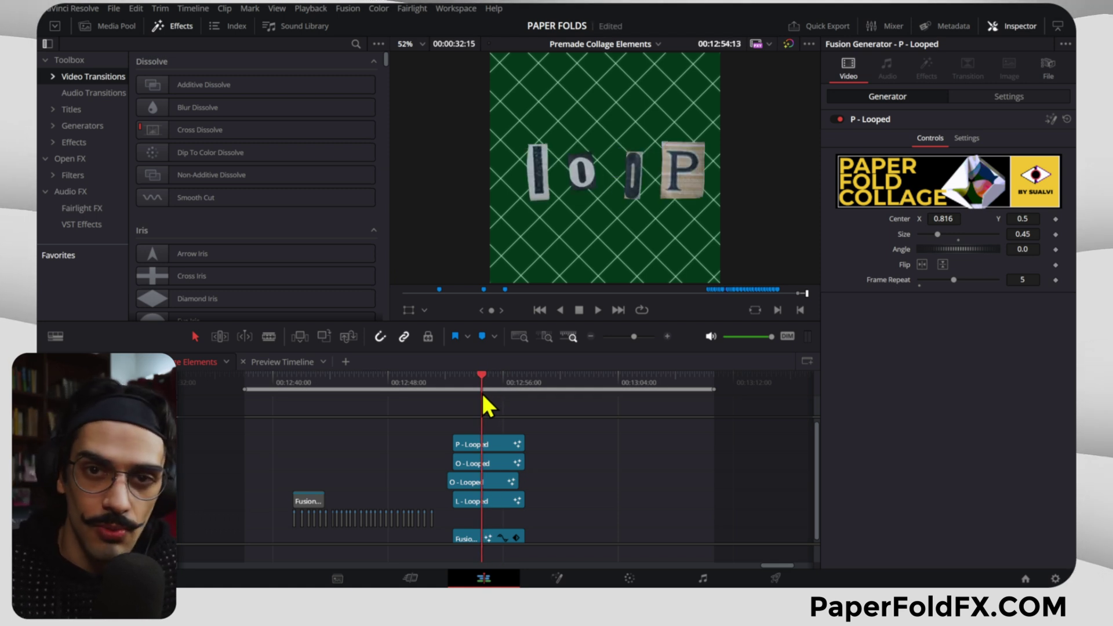
mouse_move(481, 393)
mouse_down()
mouse_move(464, 399)
mouse_move(481, 401)
mouse_up()
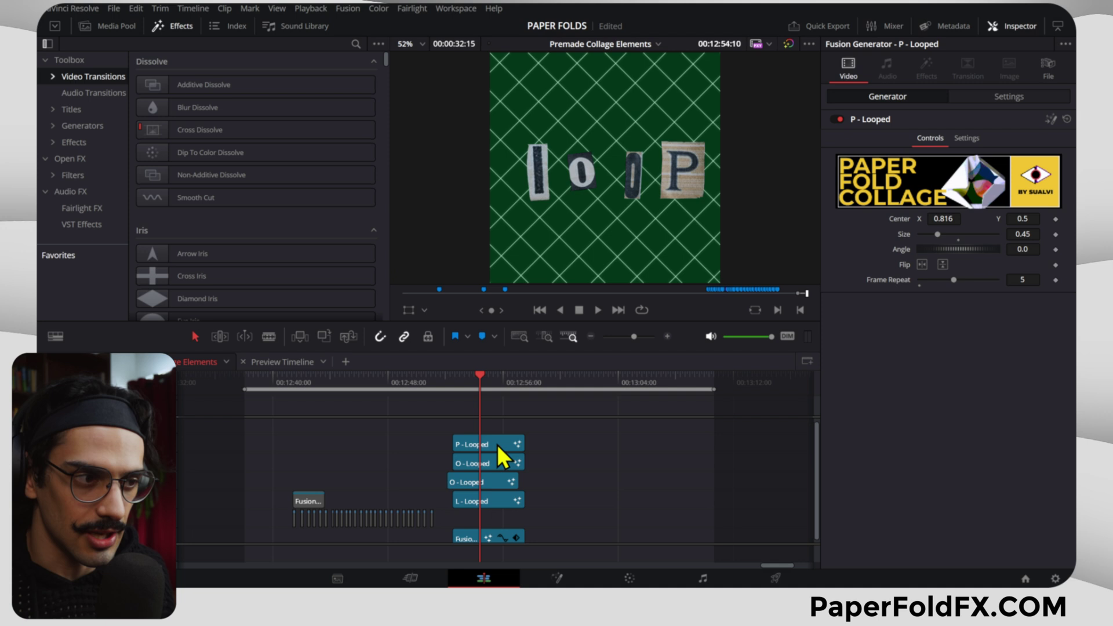
scroll(499, 435, up, 5)
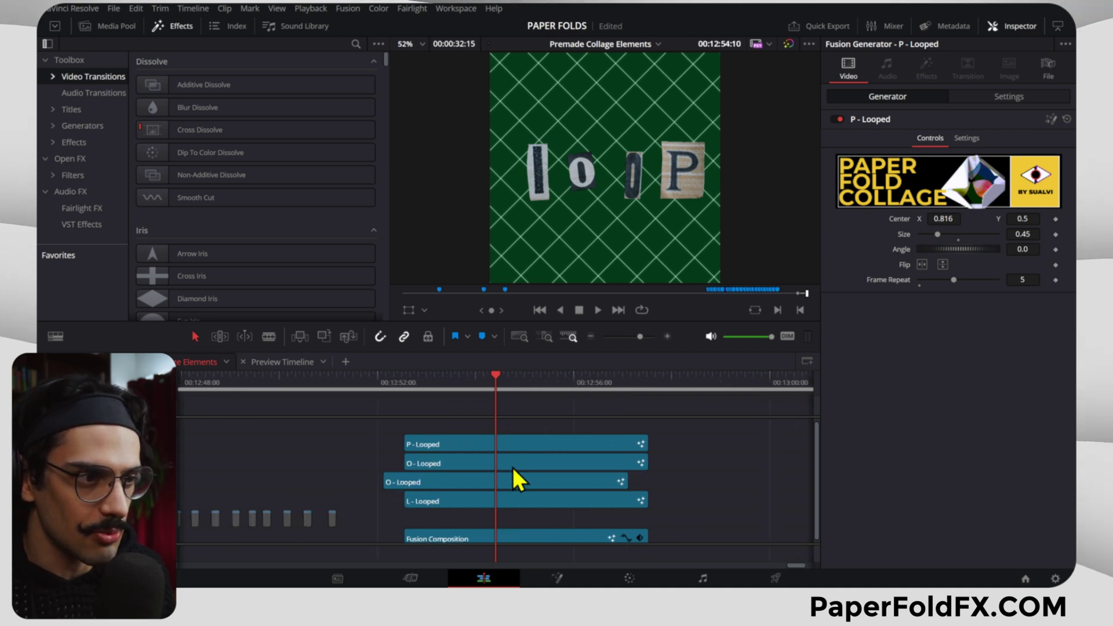
click(404, 391)
drag(405, 395, 527, 407)
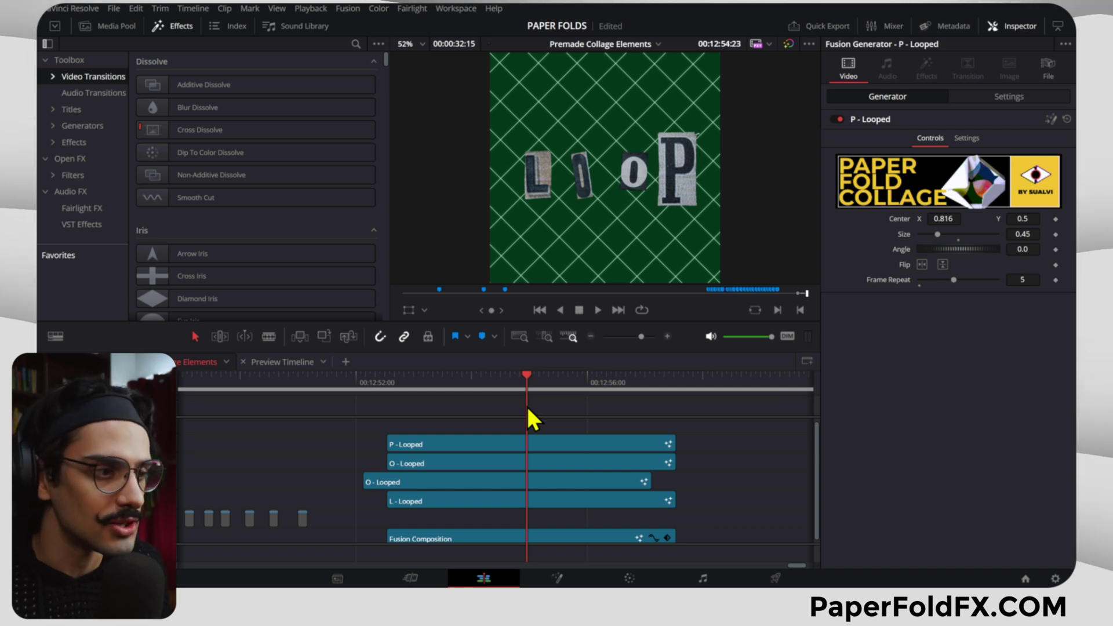
click(417, 482)
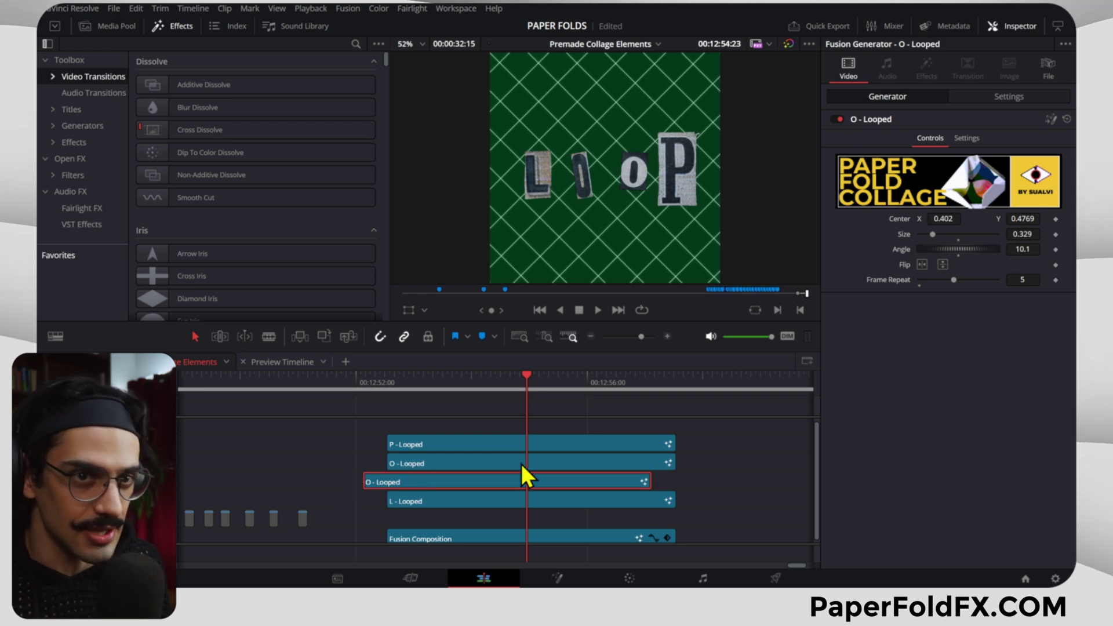
click(586, 445)
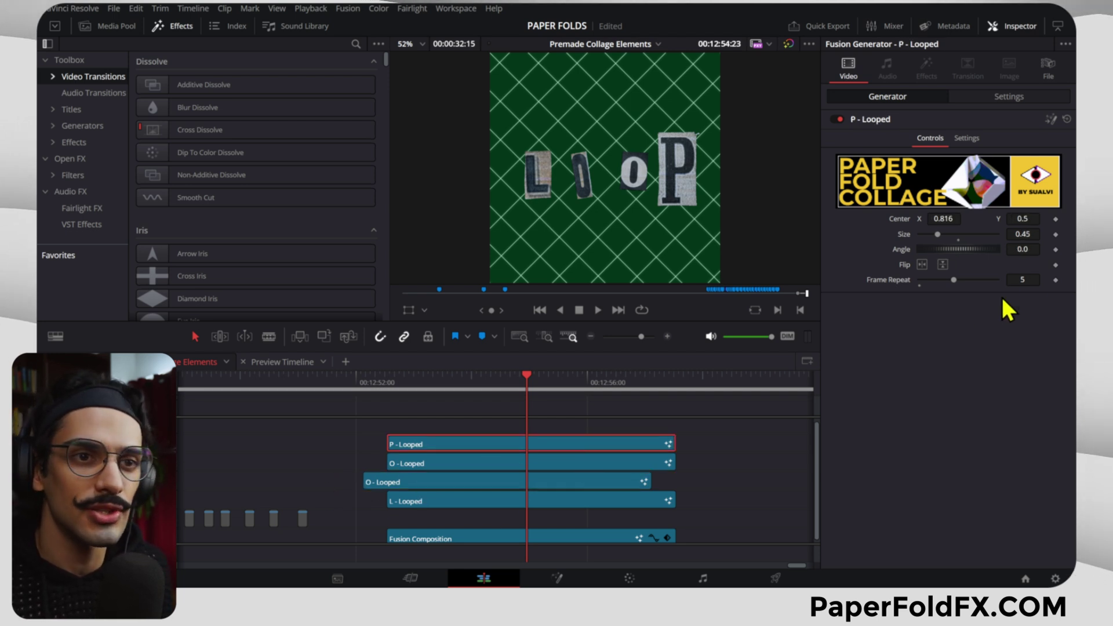
- Place a copy of the P - Looped clip later on a lower track and extend the Fusion Composition beneath it
scroll(586, 443, down, 5)
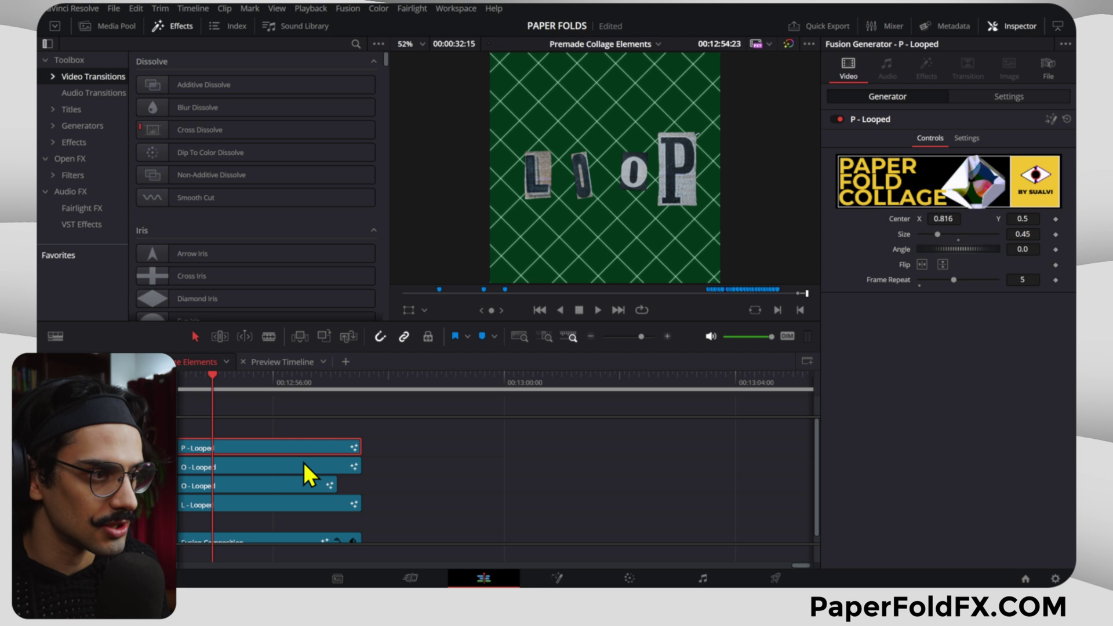
drag(464, 454, 621, 495)
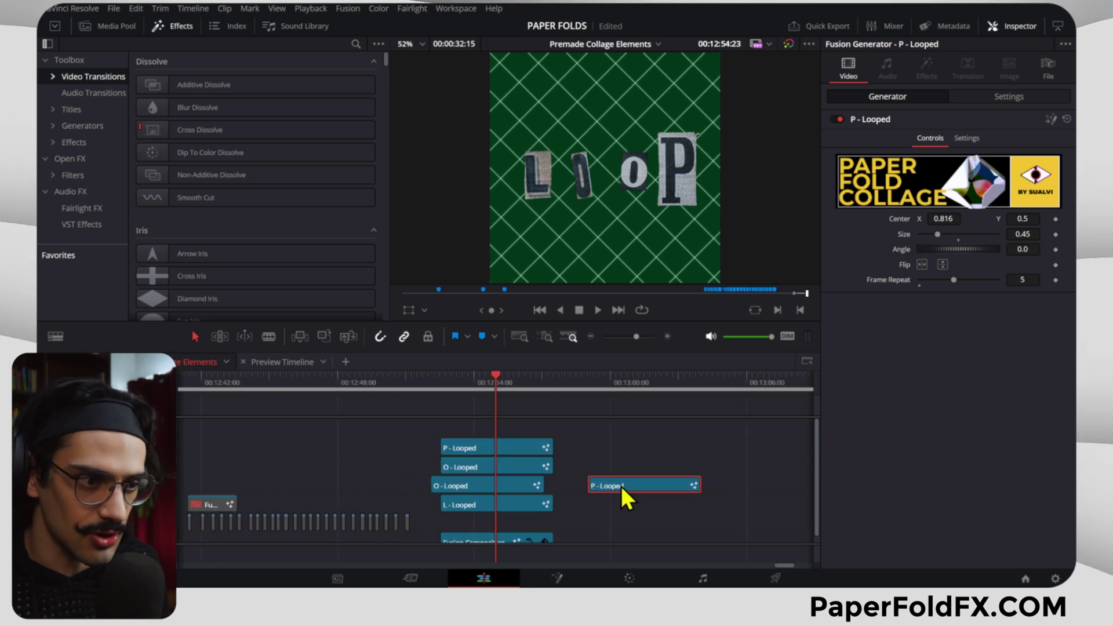
scroll(488, 408, right, 3)
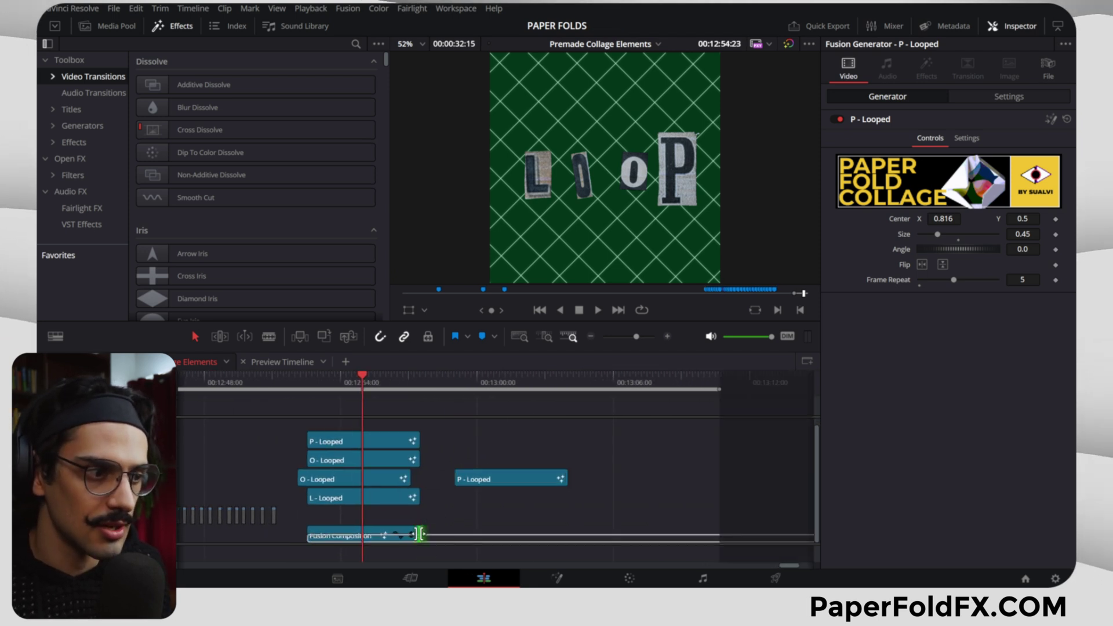
drag(418, 535, 572, 533)
- Reset the lone P clip's generator controls to defaults, preview it, and begin editing Frame Repeat
click(484, 389)
click(523, 476)
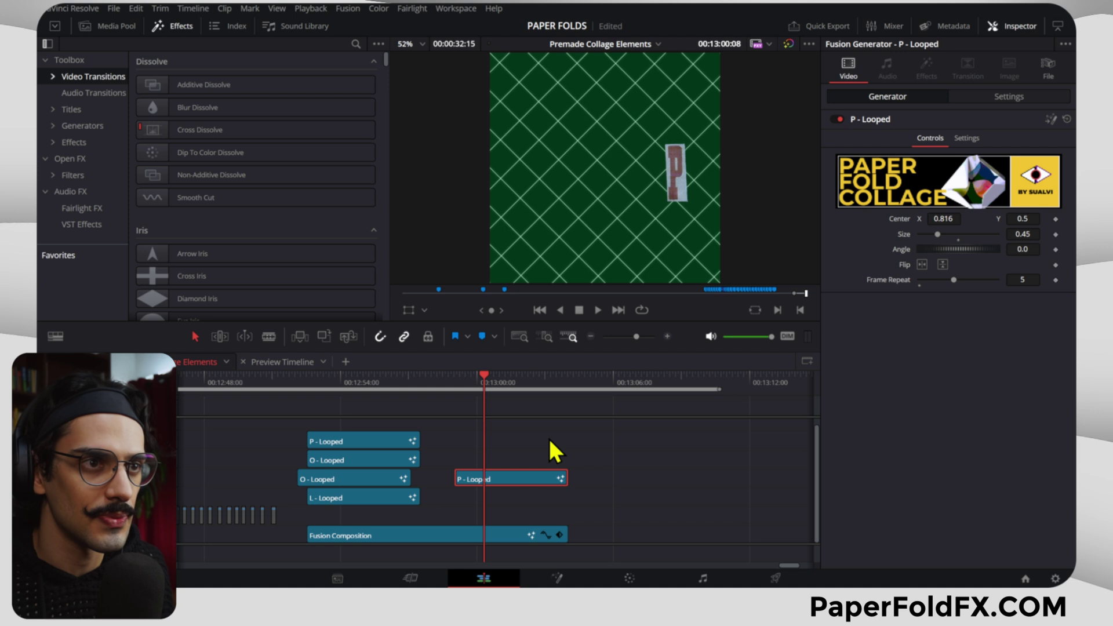
click(1067, 119)
key(Up)
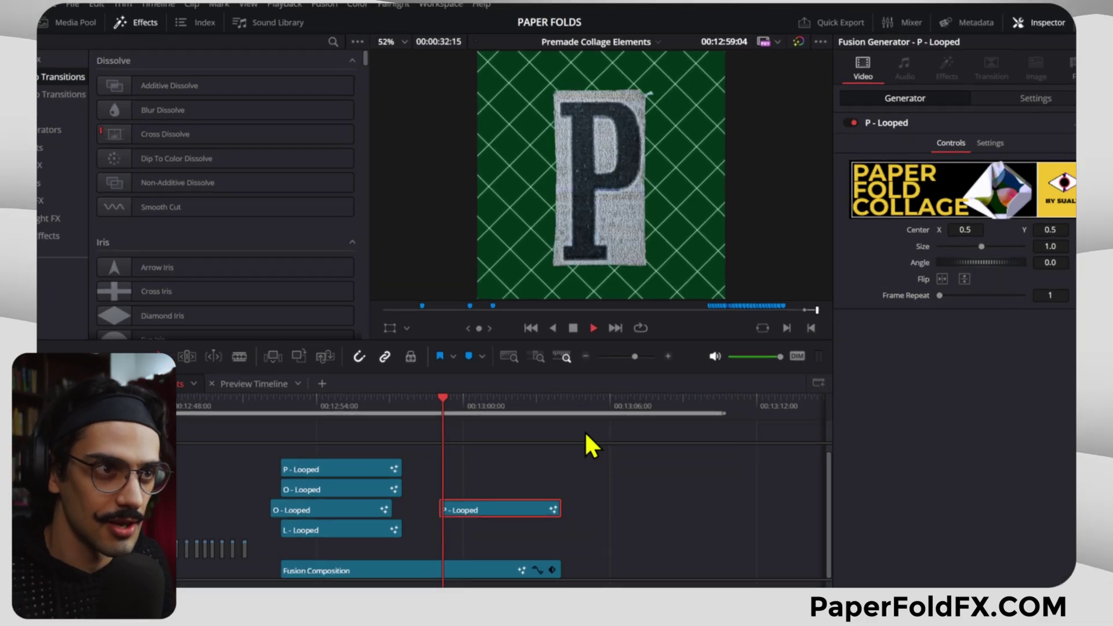
key(space)
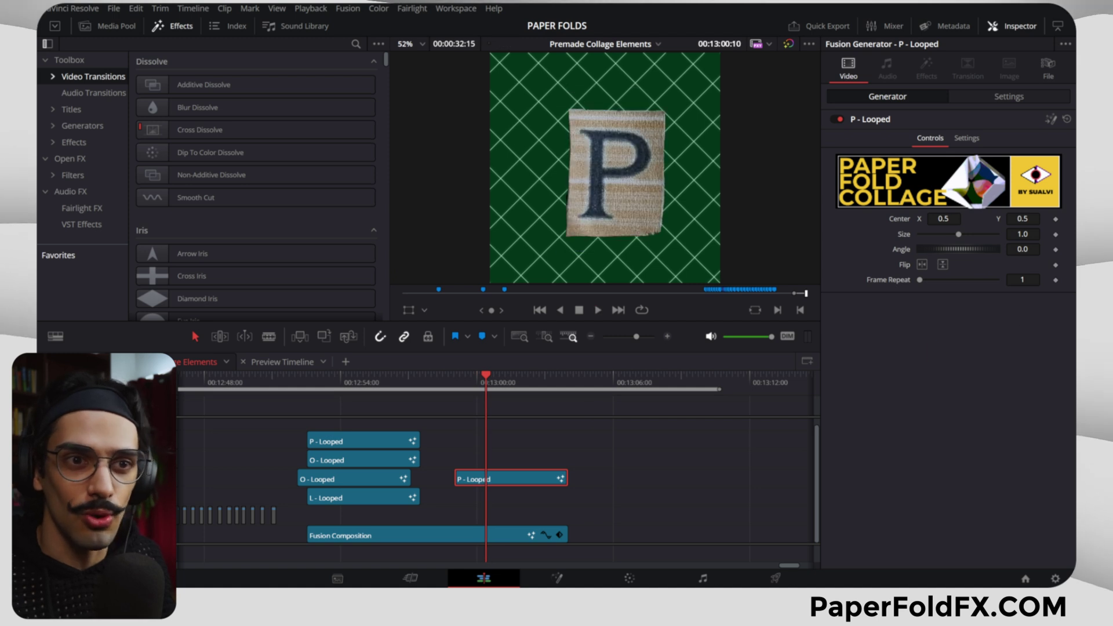
click(1035, 279)
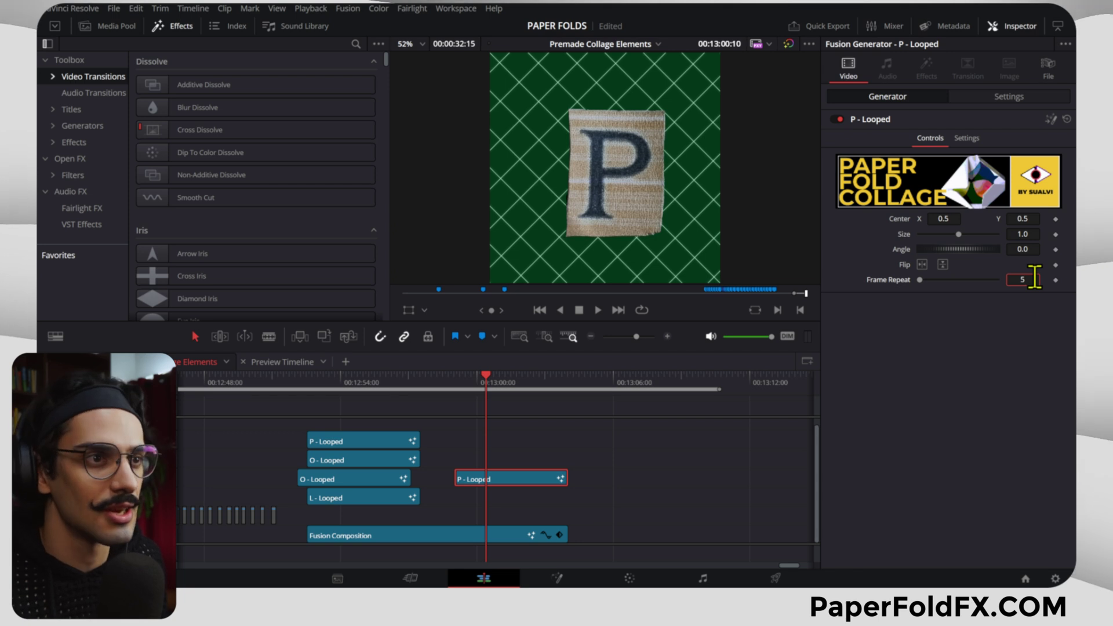
- Confirm Frame Repeat 5 and play the P clip to preview the cycling variants
key(Tab)
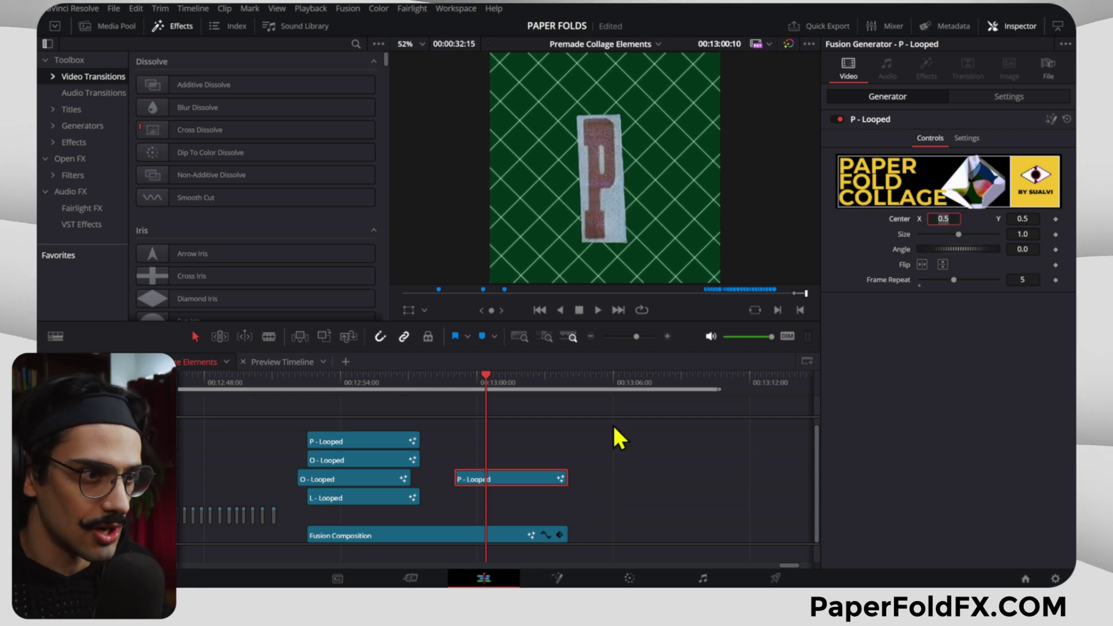
click(456, 383)
key(space)
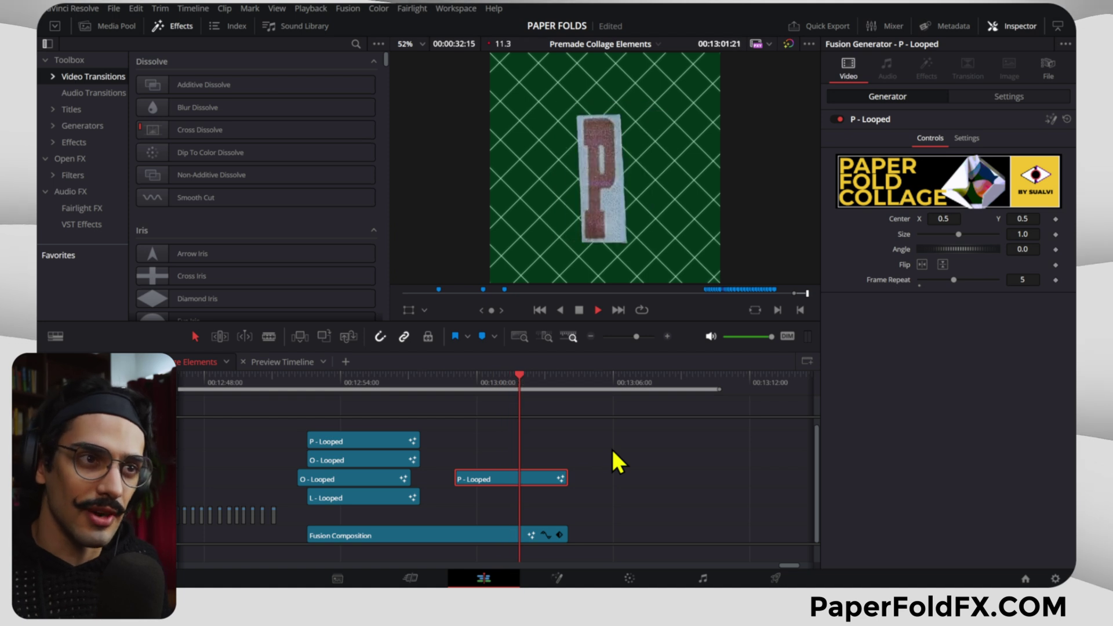
key(space)
click(500, 384)
mouse_move(499, 387)
mouse_down()
mouse_move(476, 386)
mouse_move(501, 389)
mouse_up()
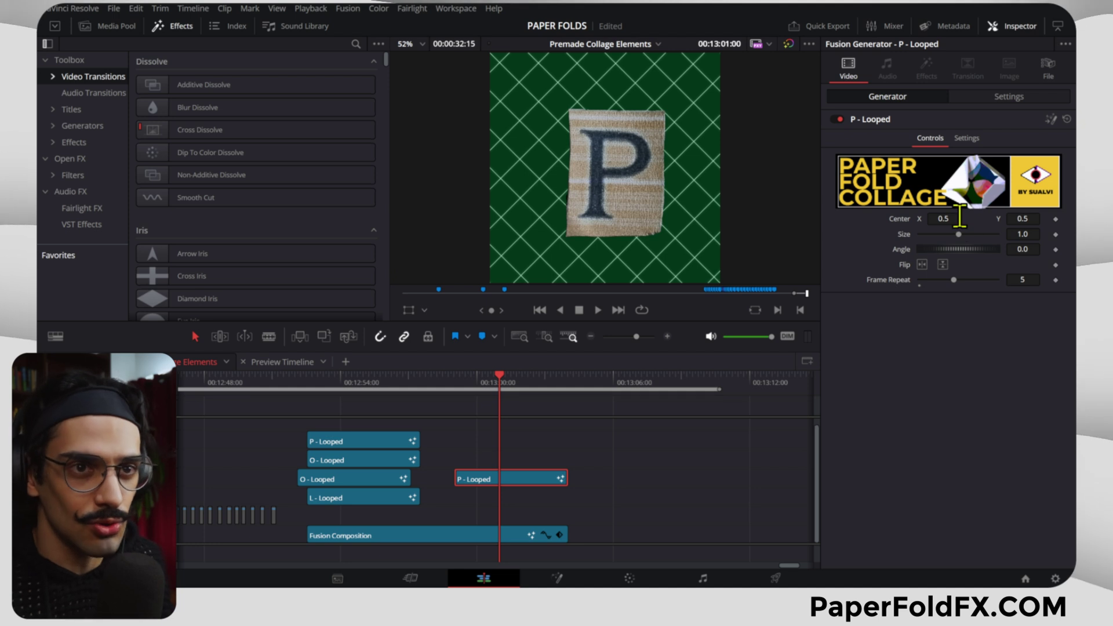
- Move the P to Center X 0.604, toggle Flip on and off, and reset Angle to 0
drag(959, 217, 1014, 248)
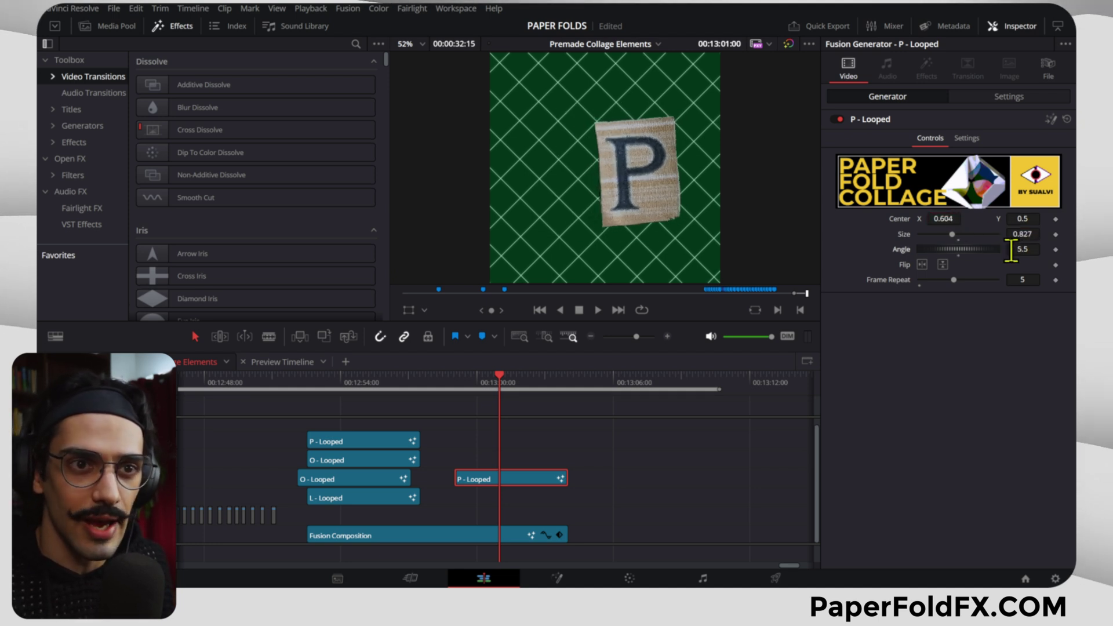
click(922, 266)
click(922, 265)
double_click(905, 250)
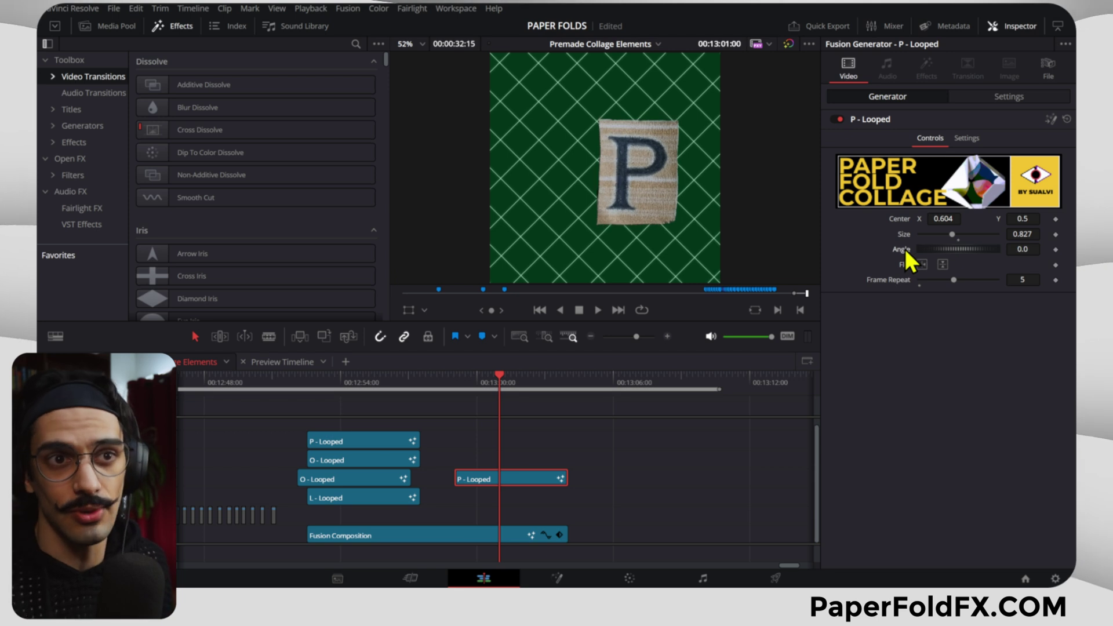
- Save the project, slide the photo clip right after the P clip, and extend the Fusion Composition under it
key(ctrl+s)
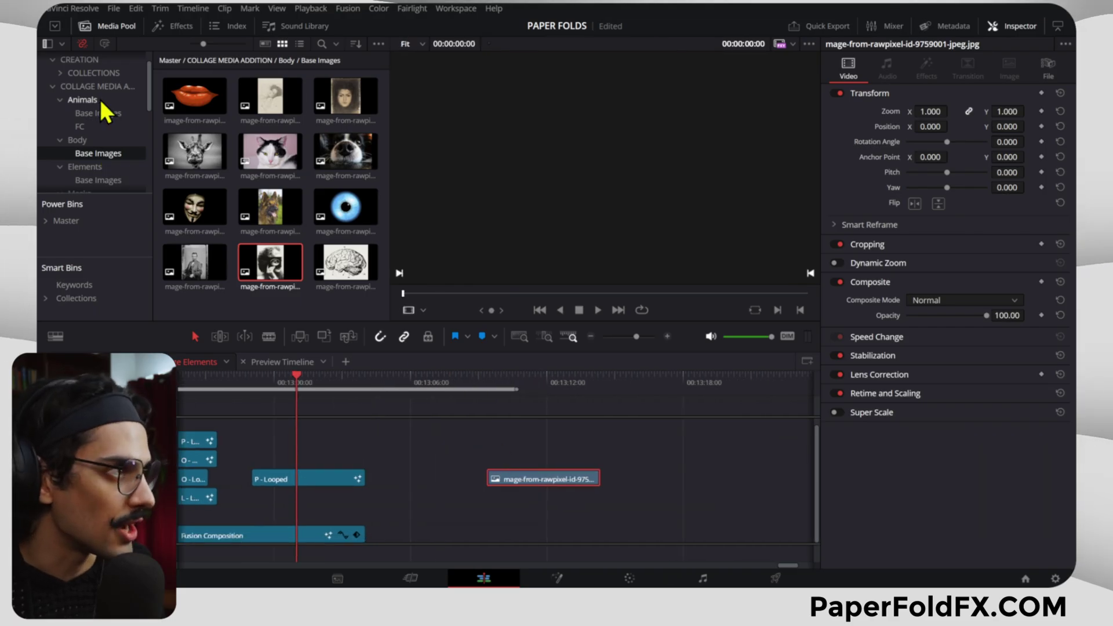
click(53, 87)
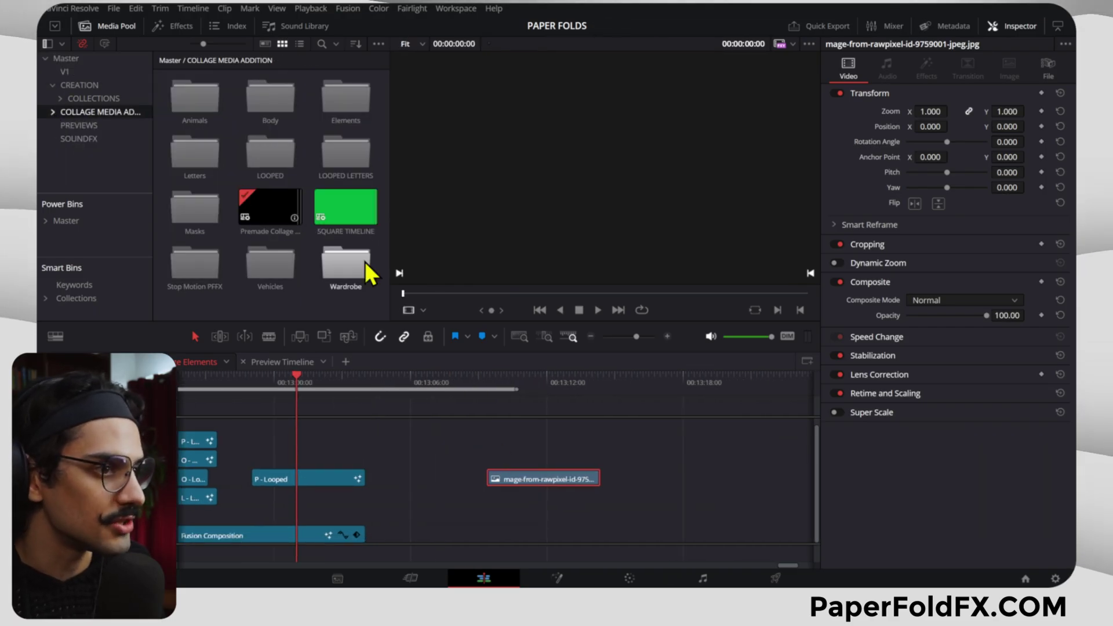
click(487, 378)
drag(529, 478, 426, 477)
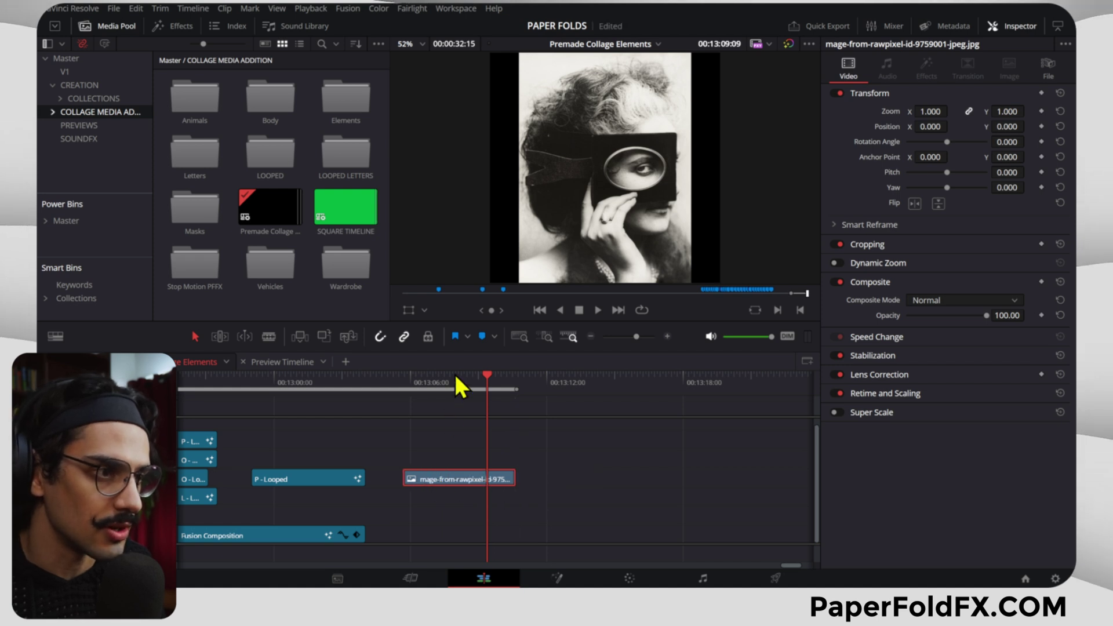
click(434, 378)
drag(360, 534, 514, 534)
click(458, 471)
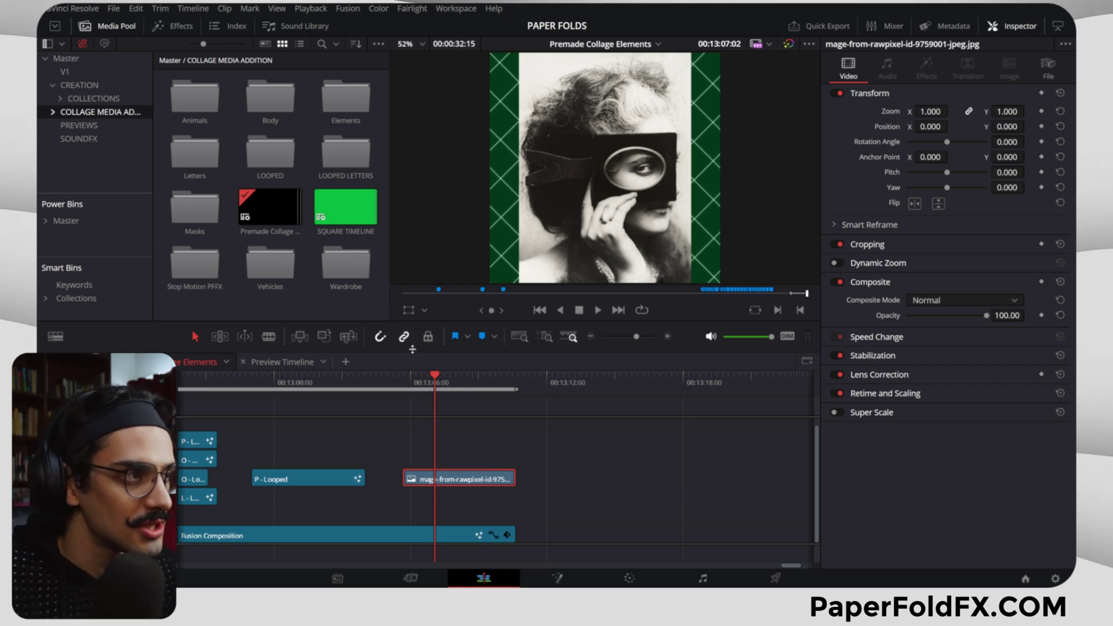
- Search the video effects library for 'pap' and try the SUALVI-PaperFoldCollage effects
click(172, 26)
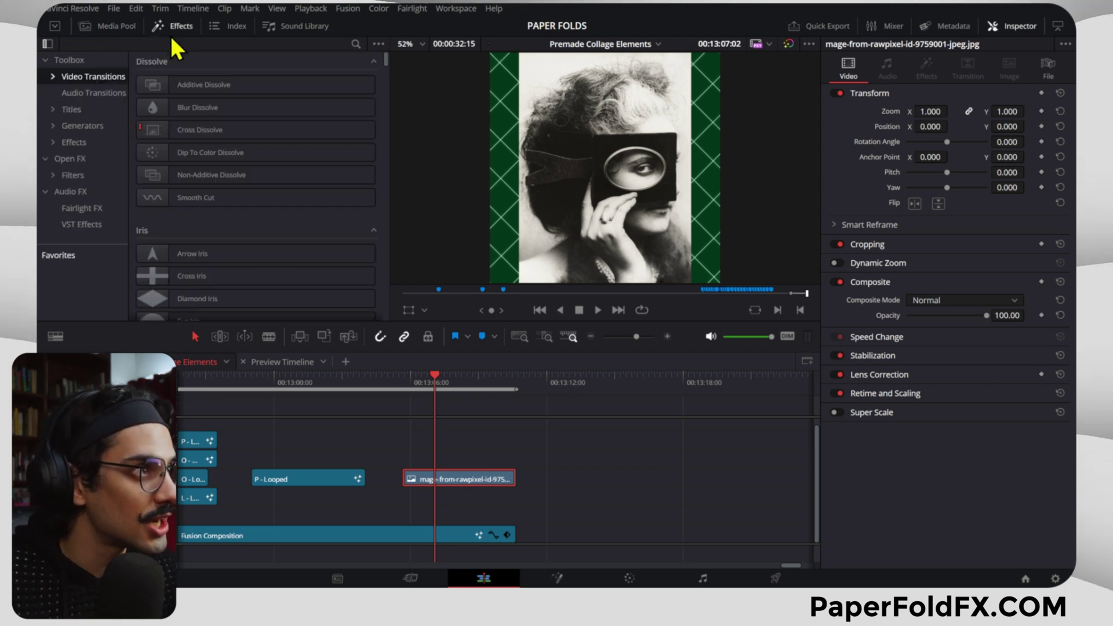
click(87, 141)
click(357, 46)
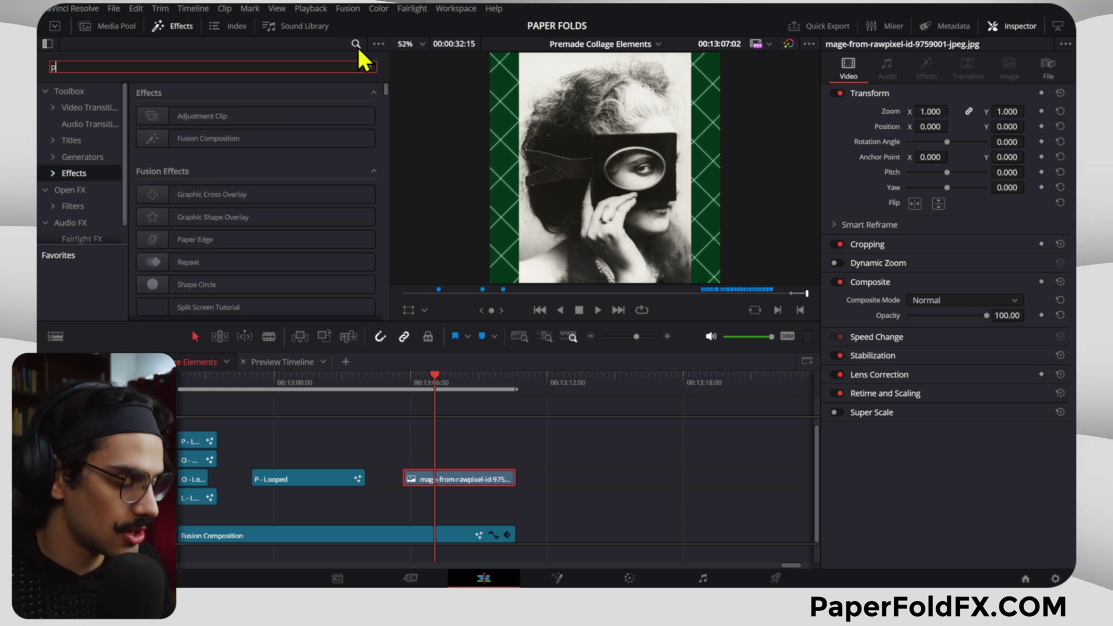
text(pap)
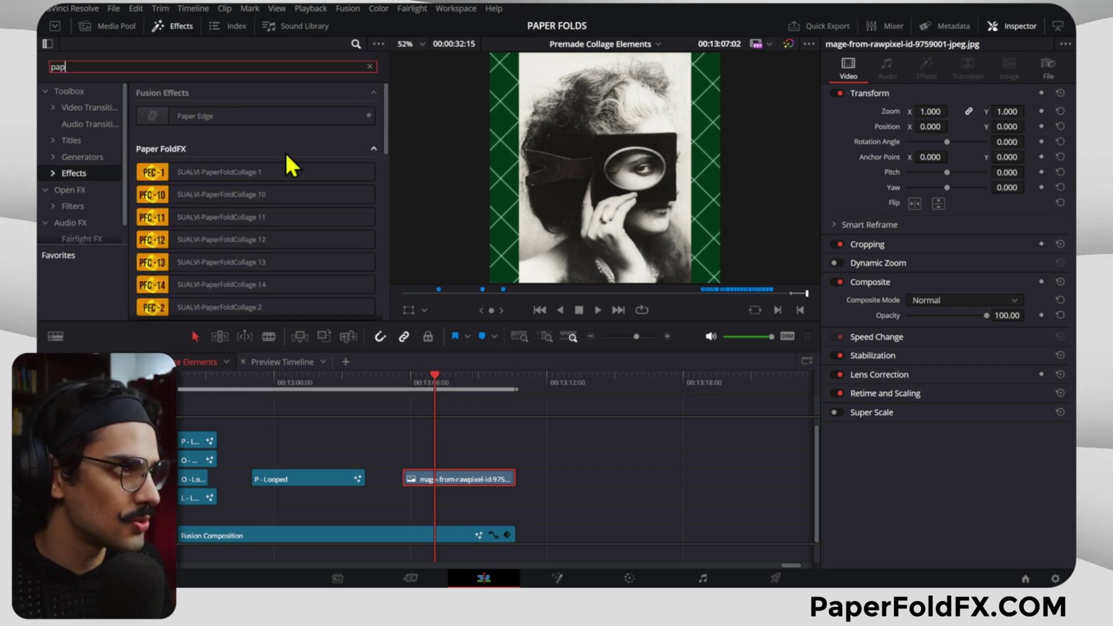
click(156, 201)
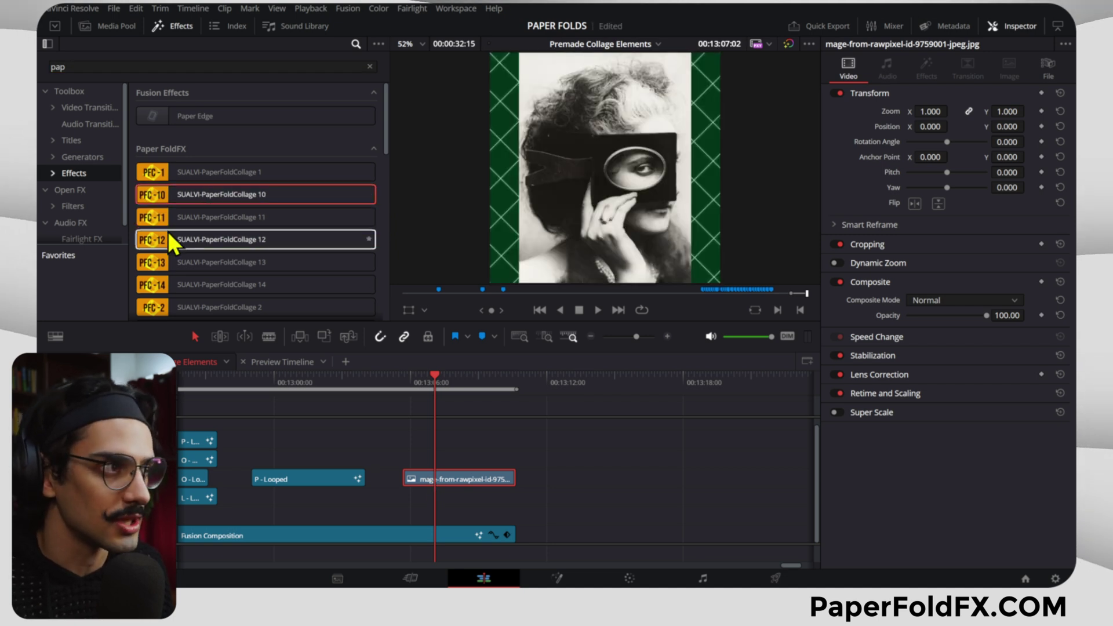
click(155, 225)
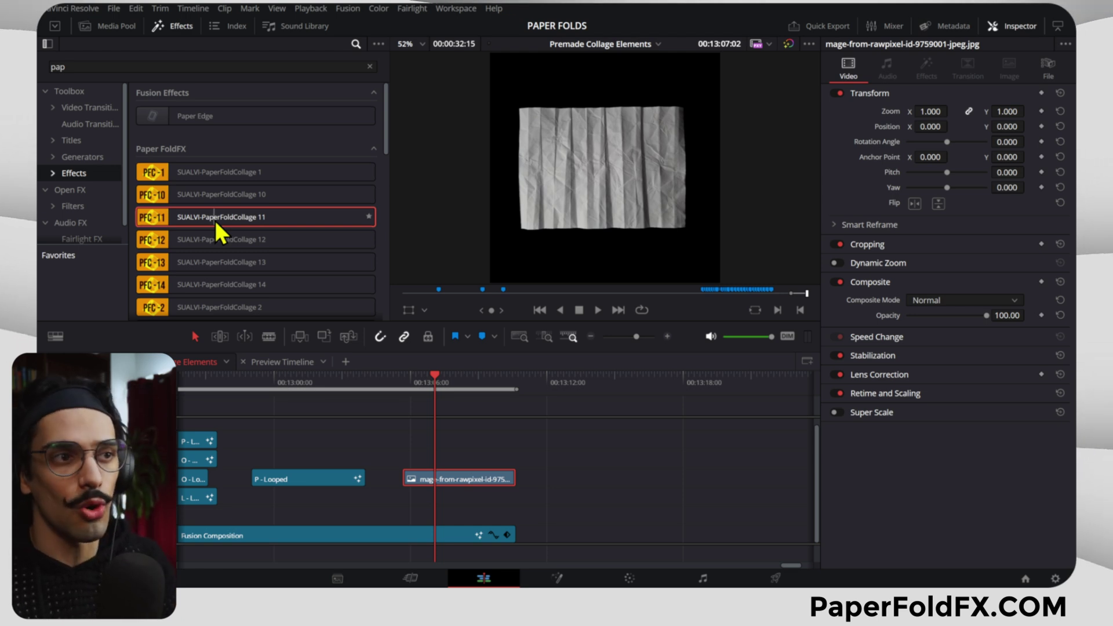
- Reselect the portrait clip and browse Effects > SUALVI > Paper FoldFX > Textures
click(509, 430)
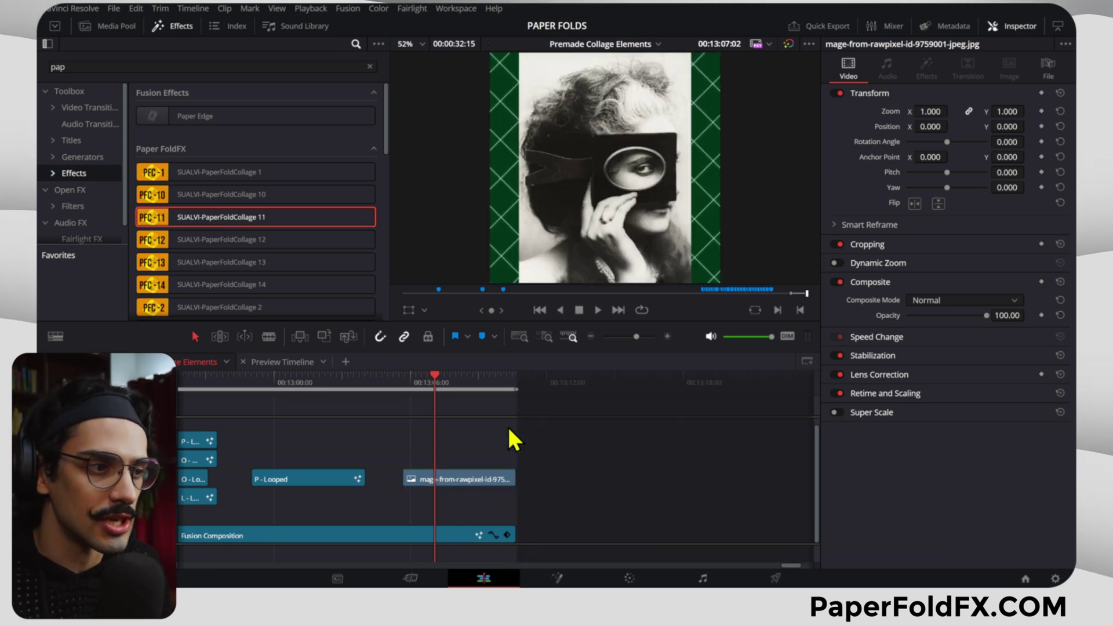
click(458, 481)
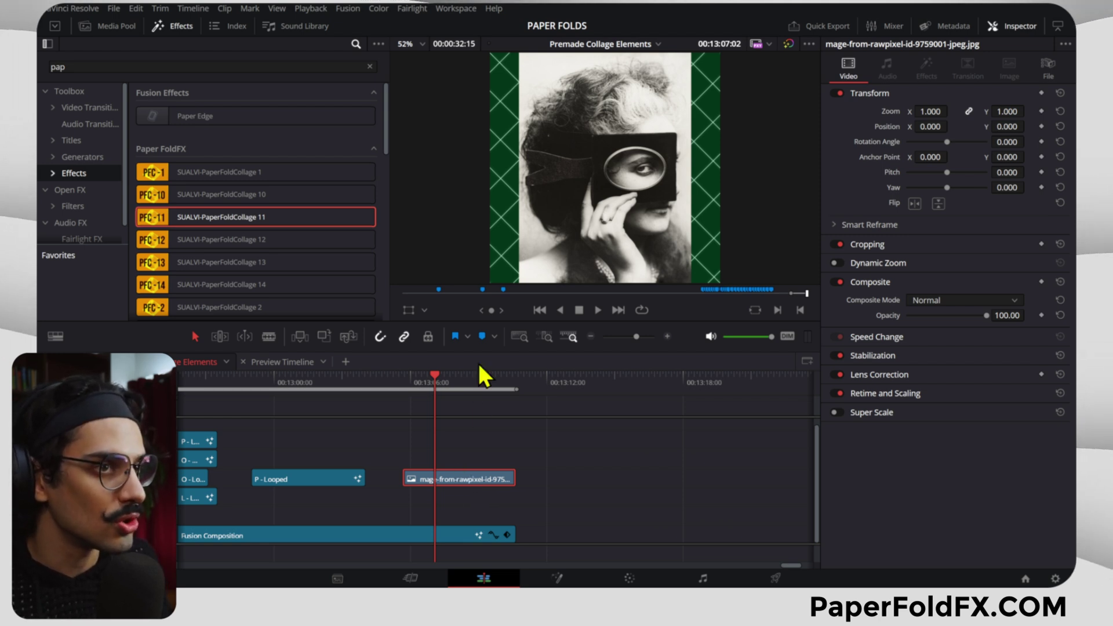
scroll(236, 110, down, 10)
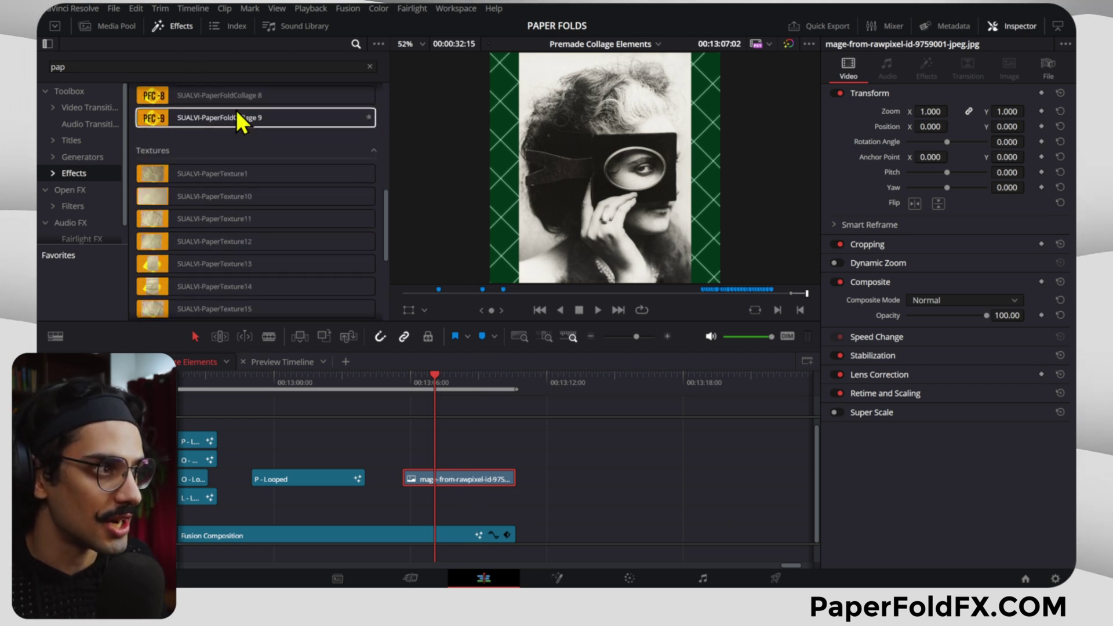
scroll(267, 180, up, 1)
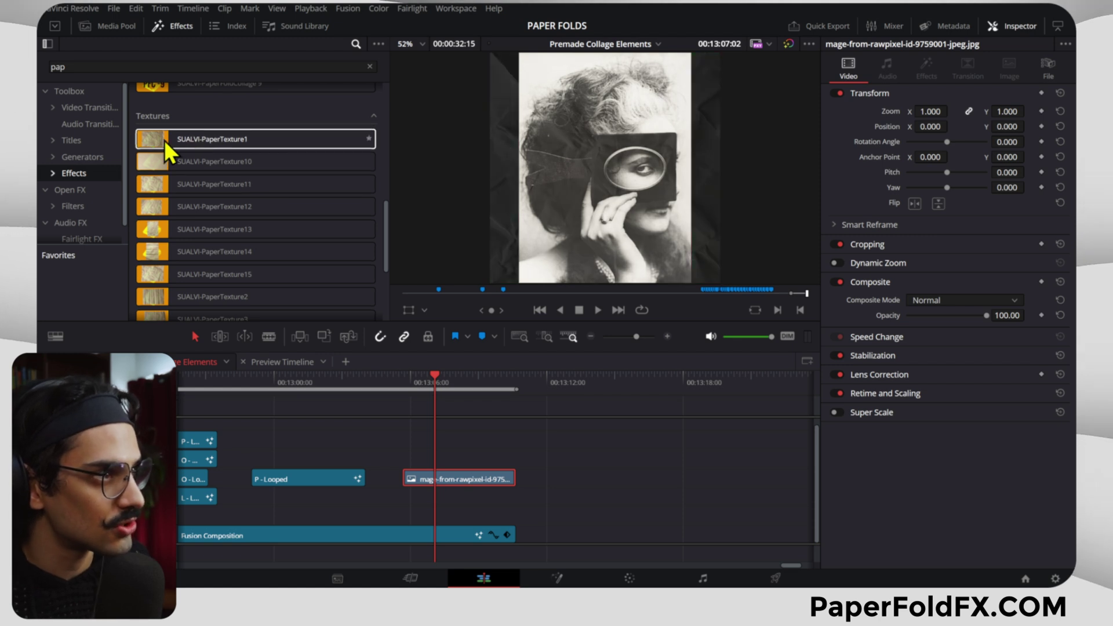
click(53, 174)
scroll(57, 173, down, 5)
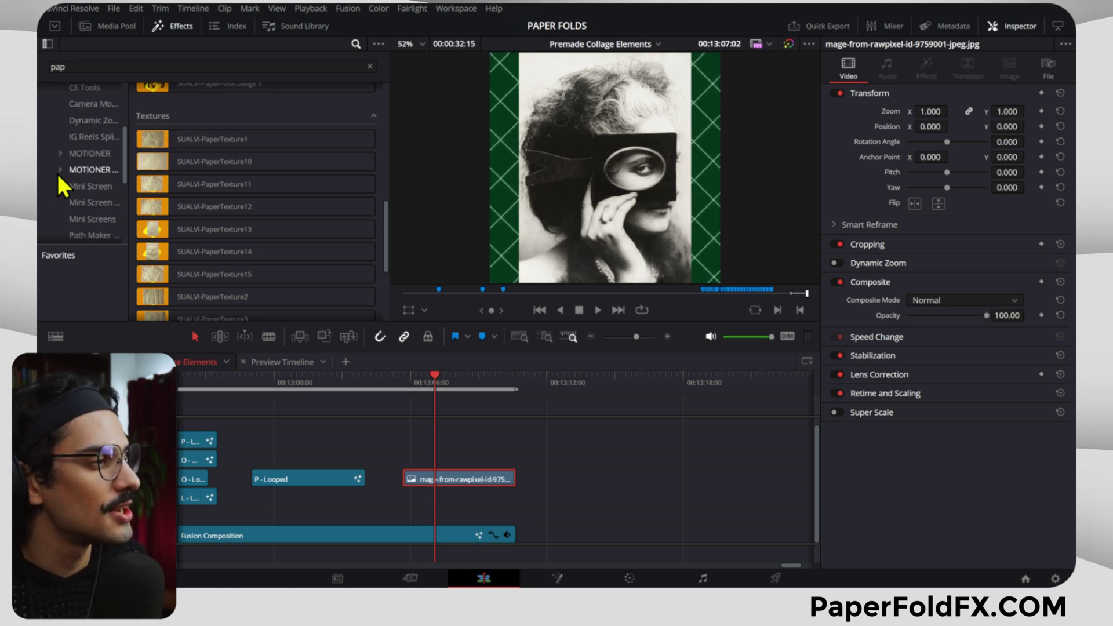
click(60, 150)
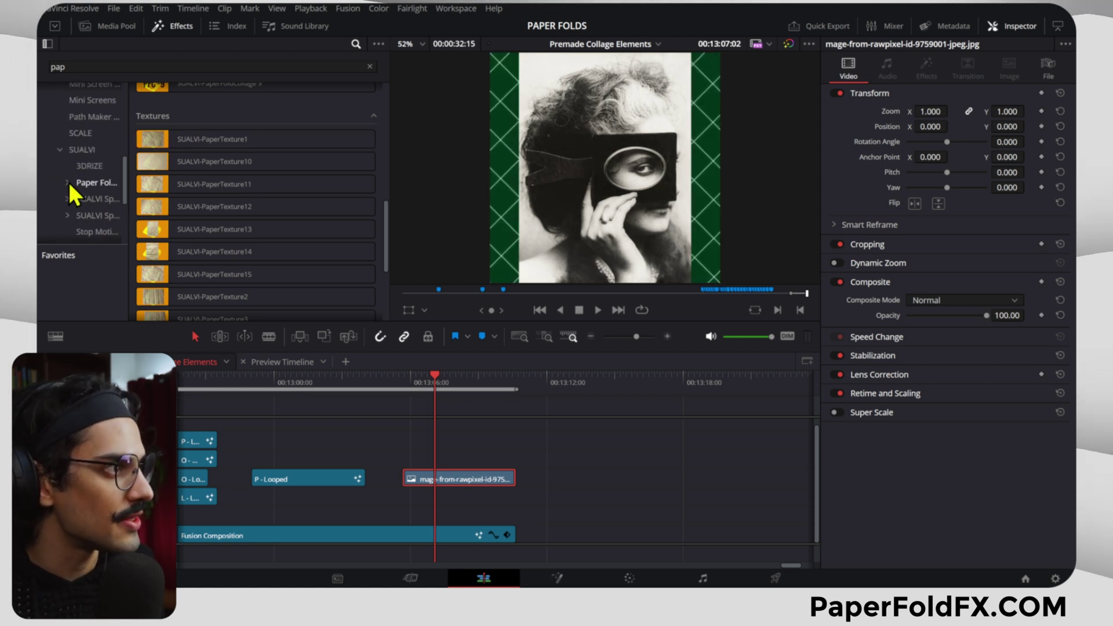
click(68, 182)
click(92, 197)
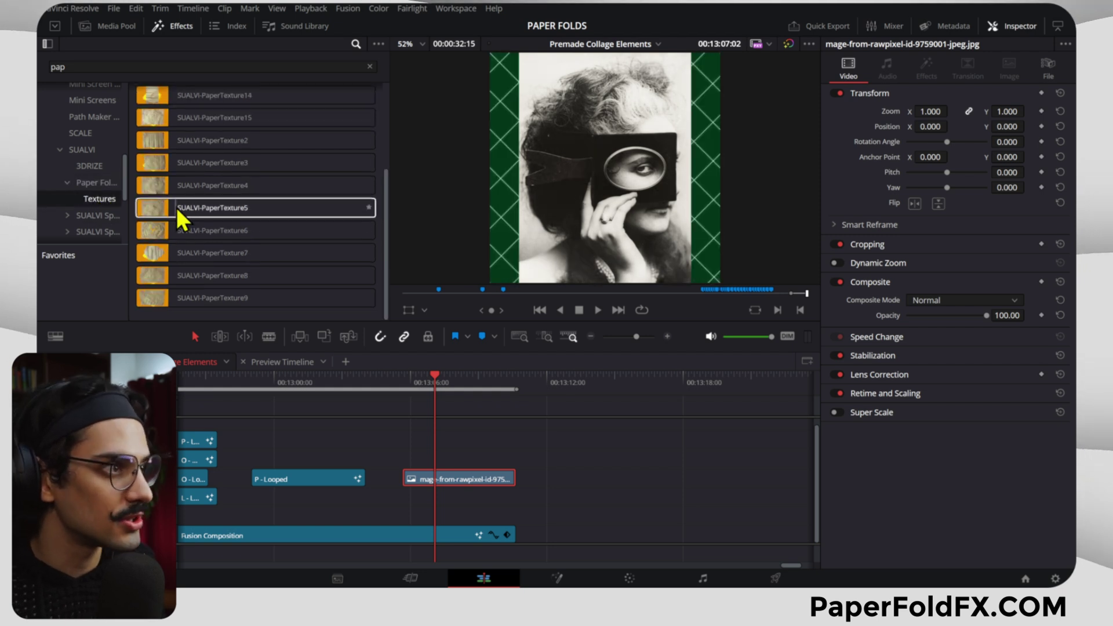
- Apply SUALVI-PaperTexture5 to the portrait clip and set its Size to 1.012 and Center X to 0.491
drag(155, 210, 454, 485)
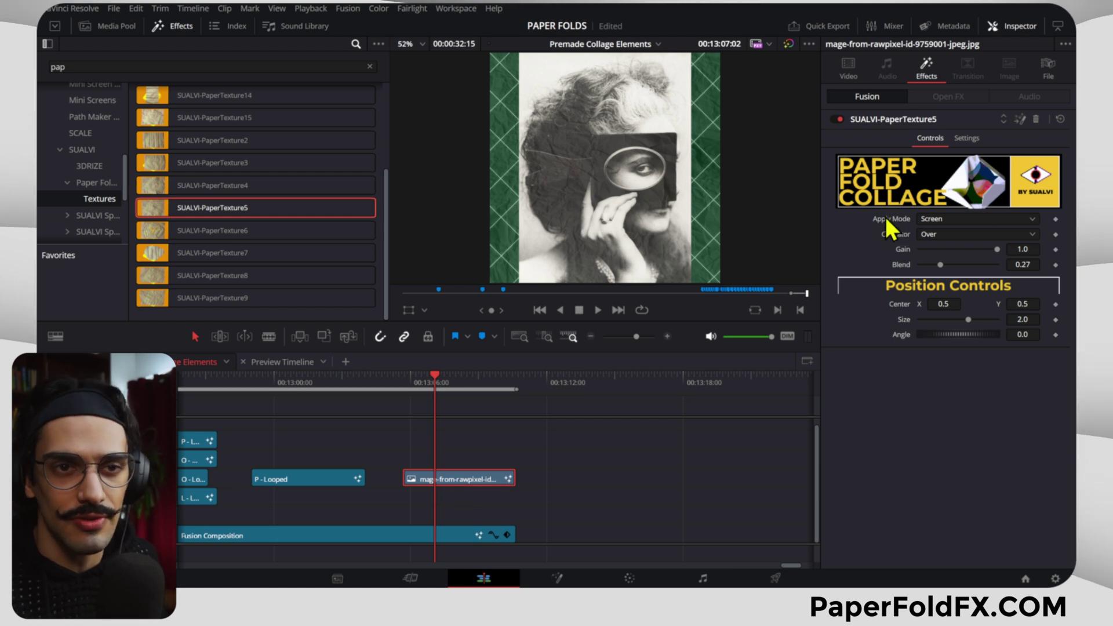
drag(955, 302, 931, 302)
drag(1032, 319, 1078, 334)
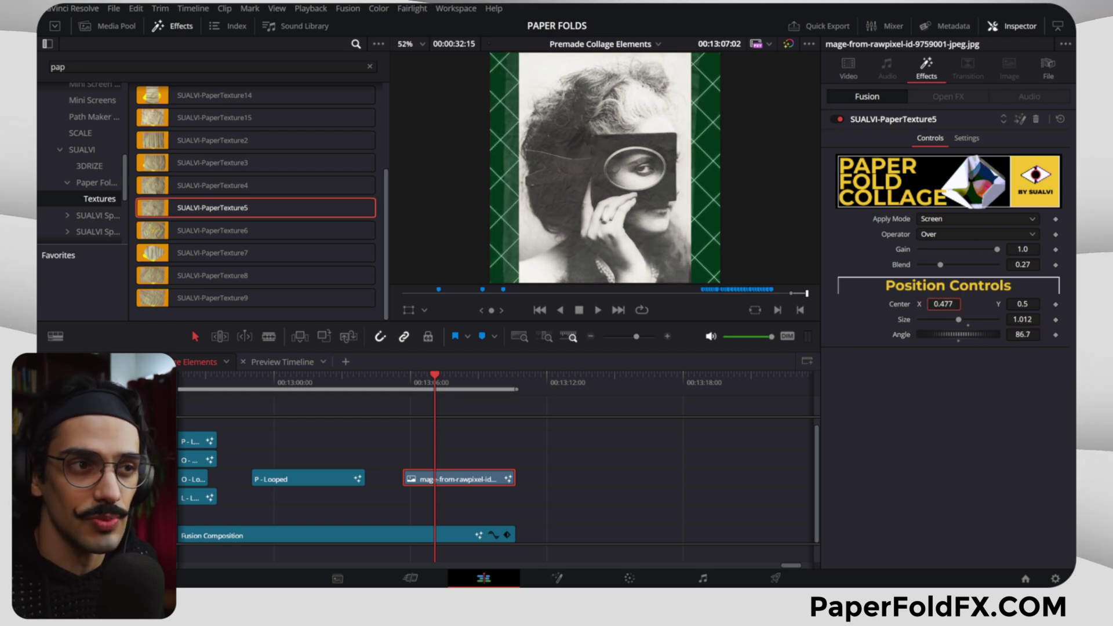
drag(943, 304, 950, 303)
- Open PaperTexture5 in Fusion, then return to the Edit page after a second brief Fusion visit
click(1020, 118)
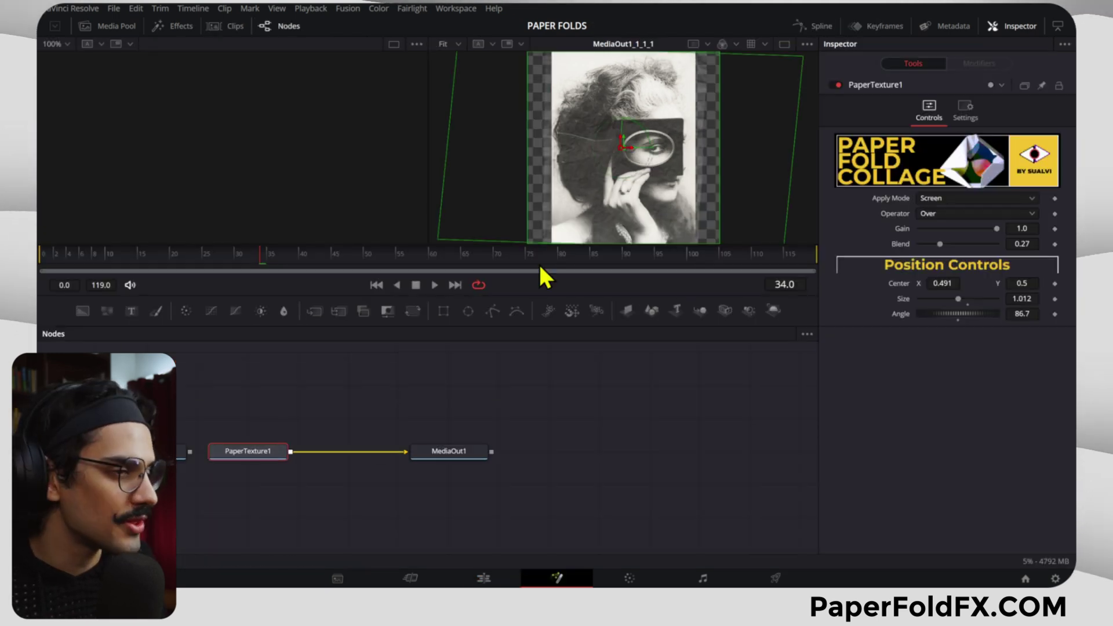
scroll(639, 180, up, 3)
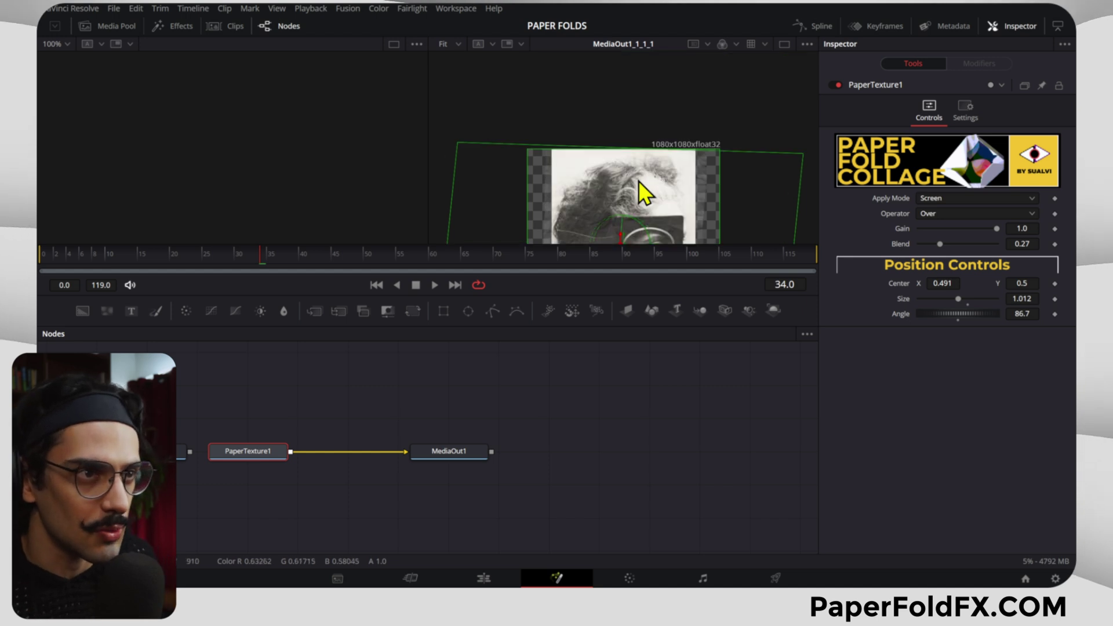
scroll(638, 181, down, 3)
click(493, 582)
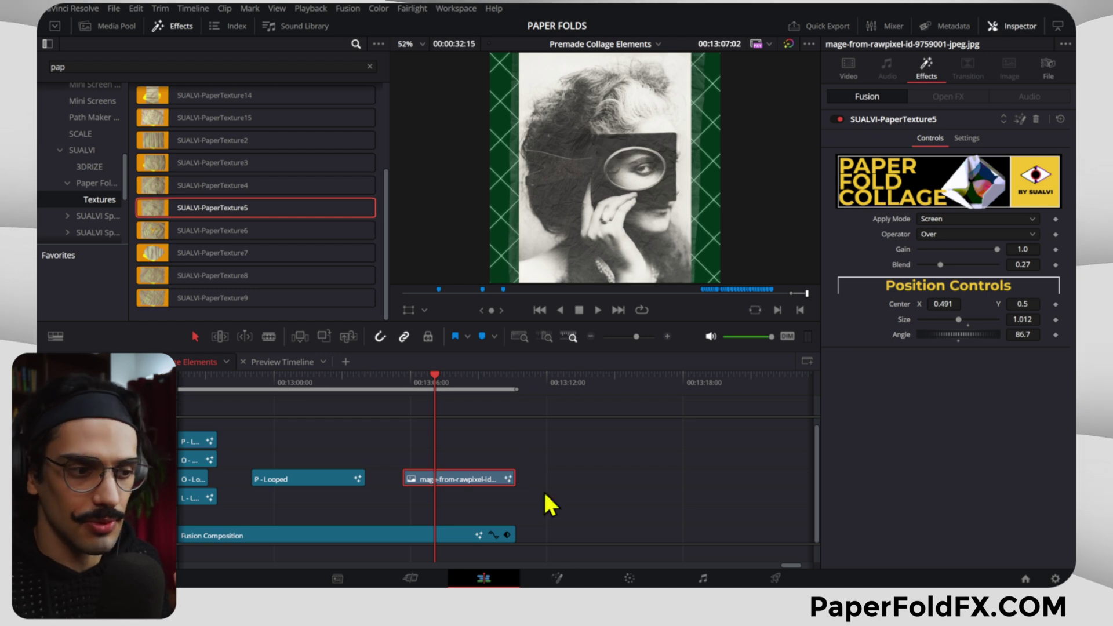
click(562, 568)
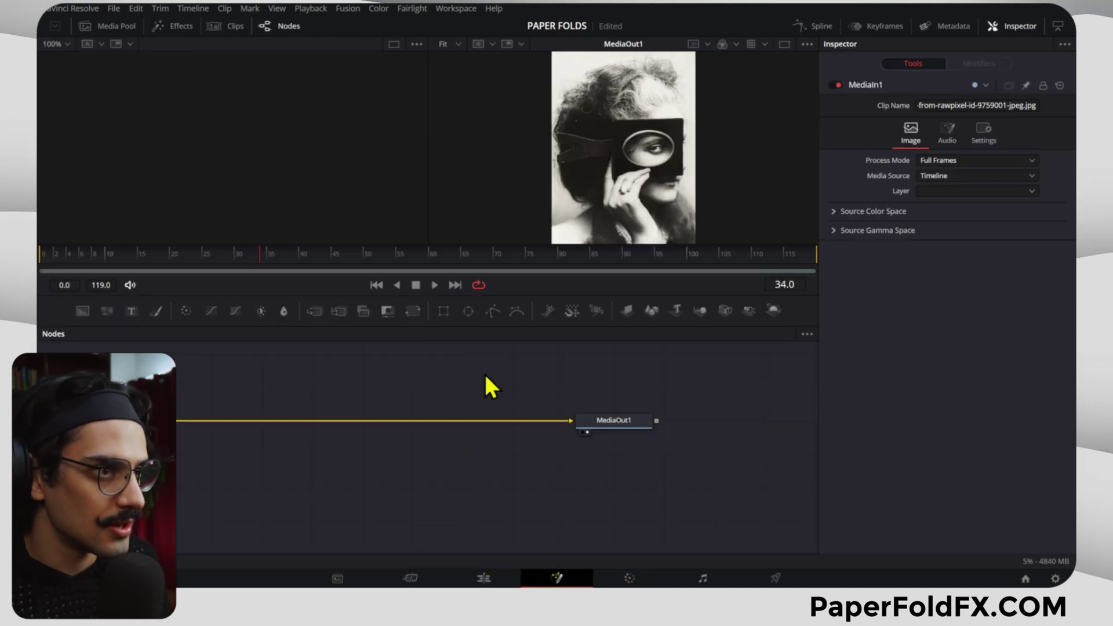
click(484, 578)
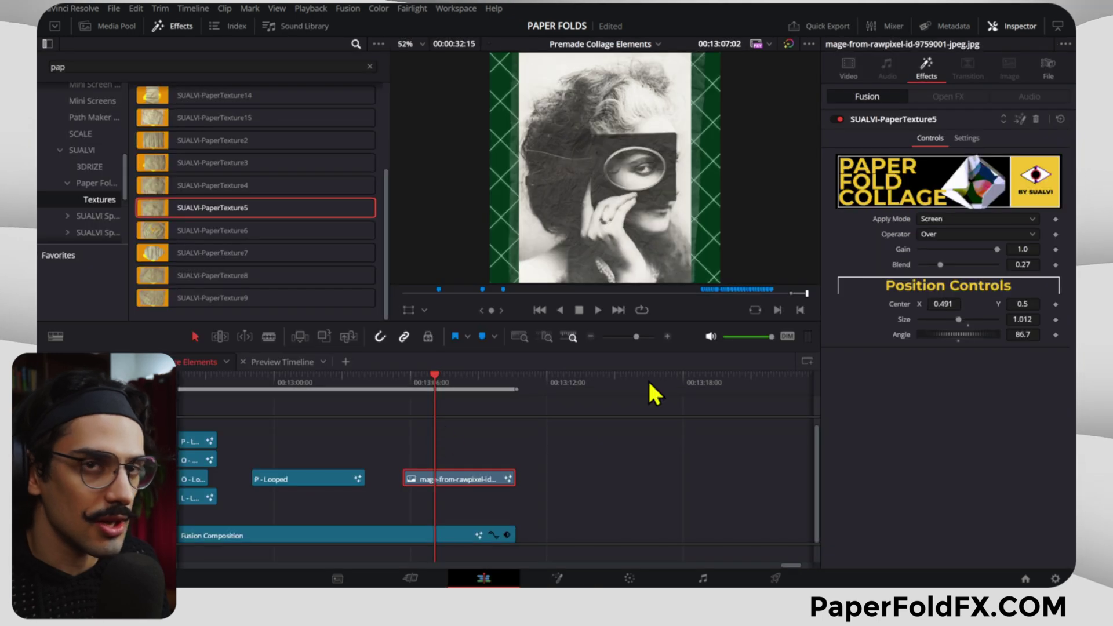
scroll(649, 184, down, 2)
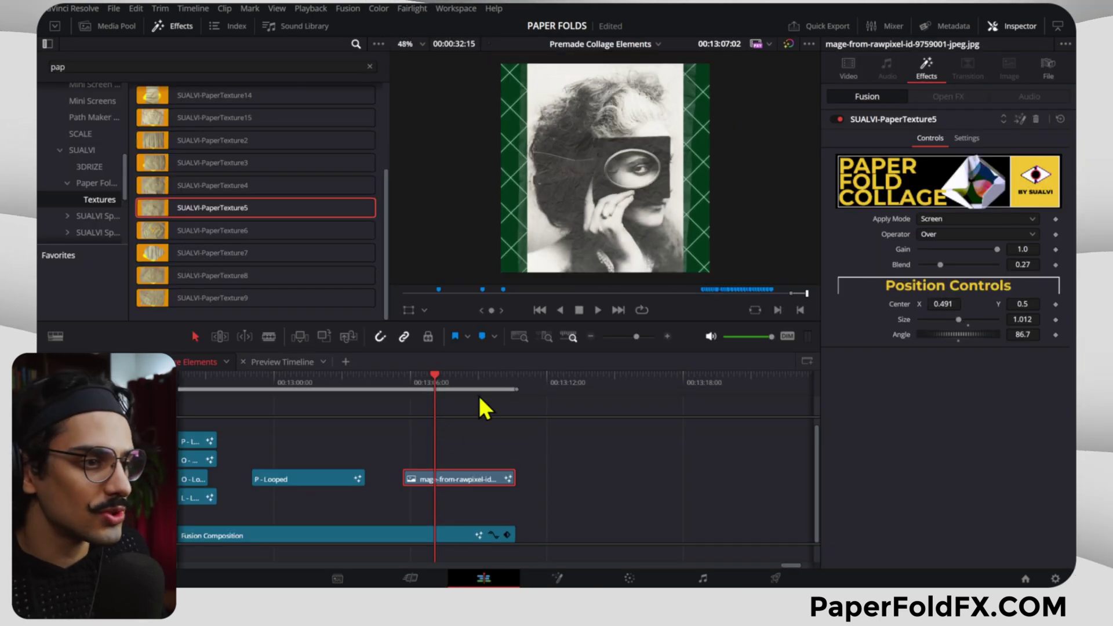
- Delete the PaperTexture5 filter from the portrait clip
click(1042, 124)
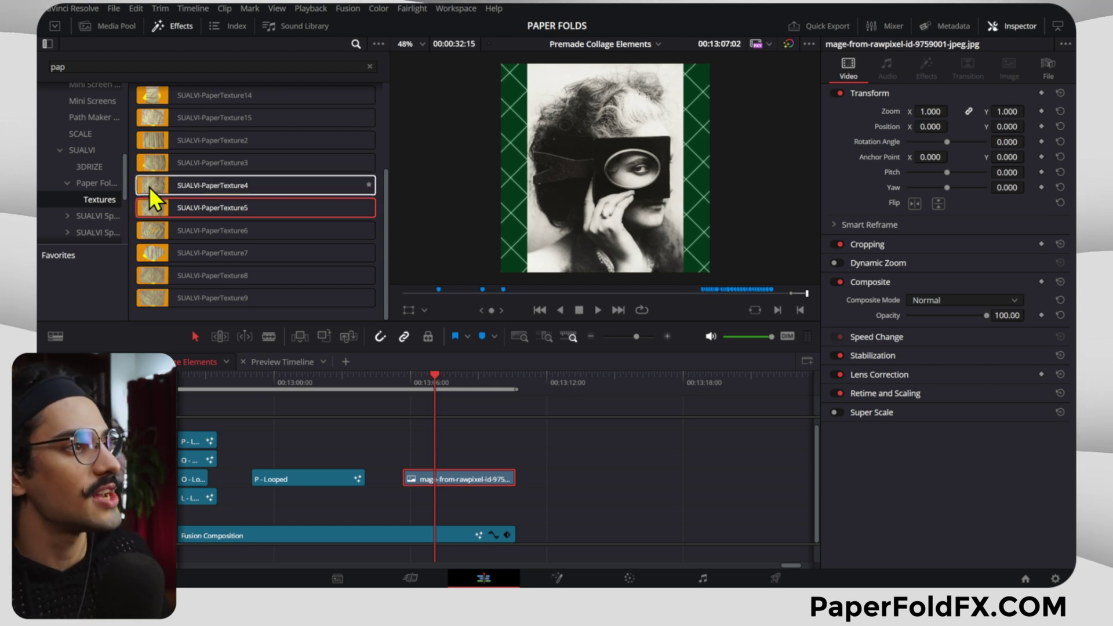
scroll(92, 178, up, 5)
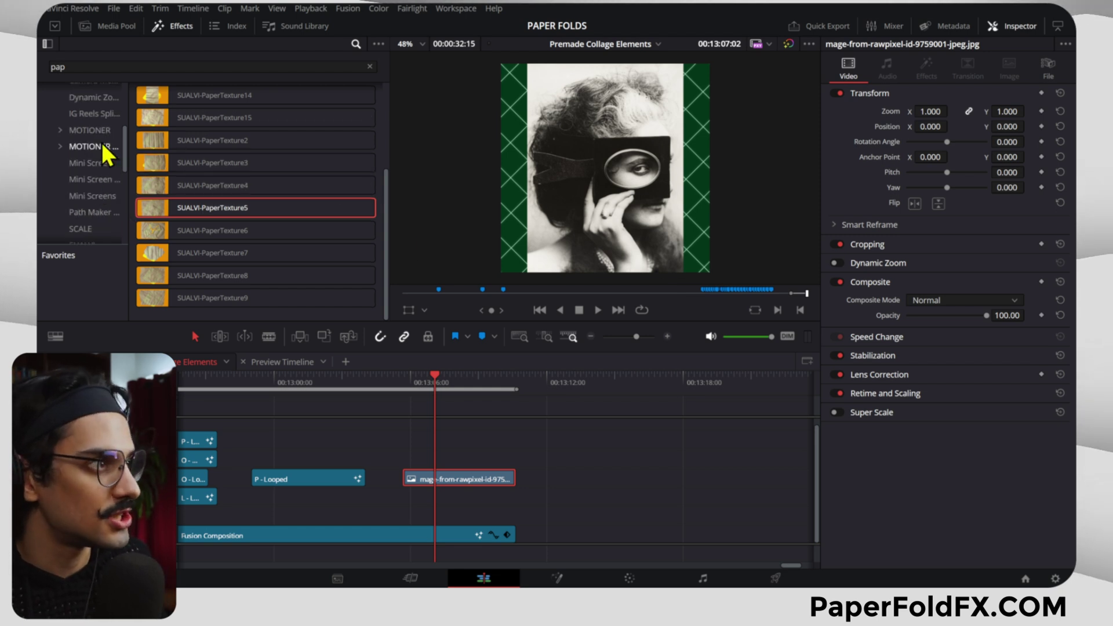
click(79, 127)
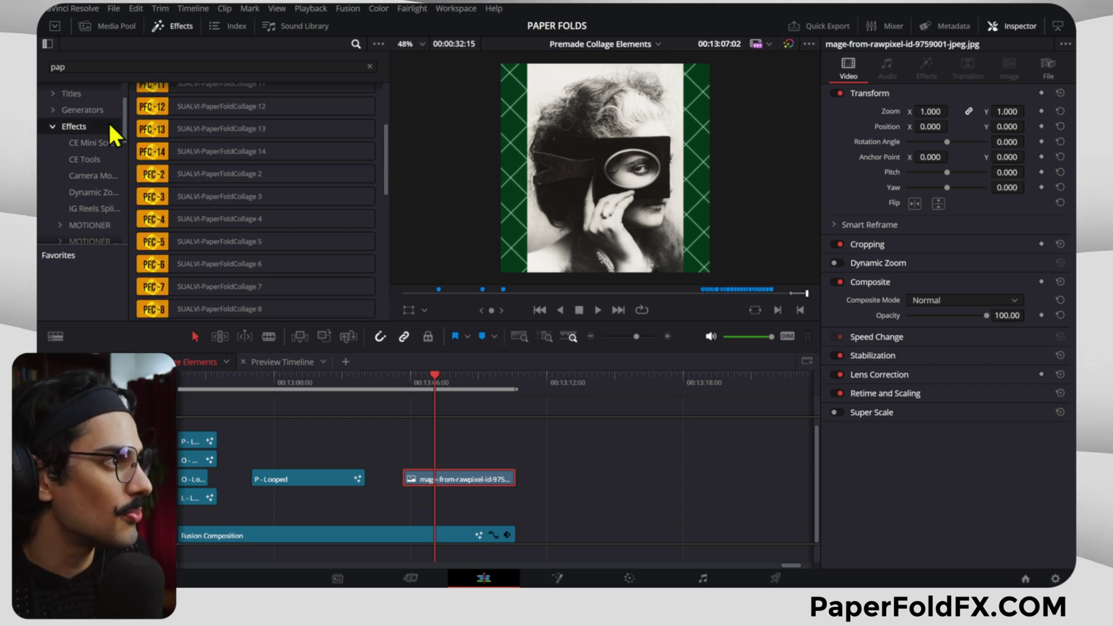
- Browse Generators > SUALVI > Premade Collage Elements, expanding the Letters and Animals folders
click(95, 110)
click(95, 111)
click(92, 181)
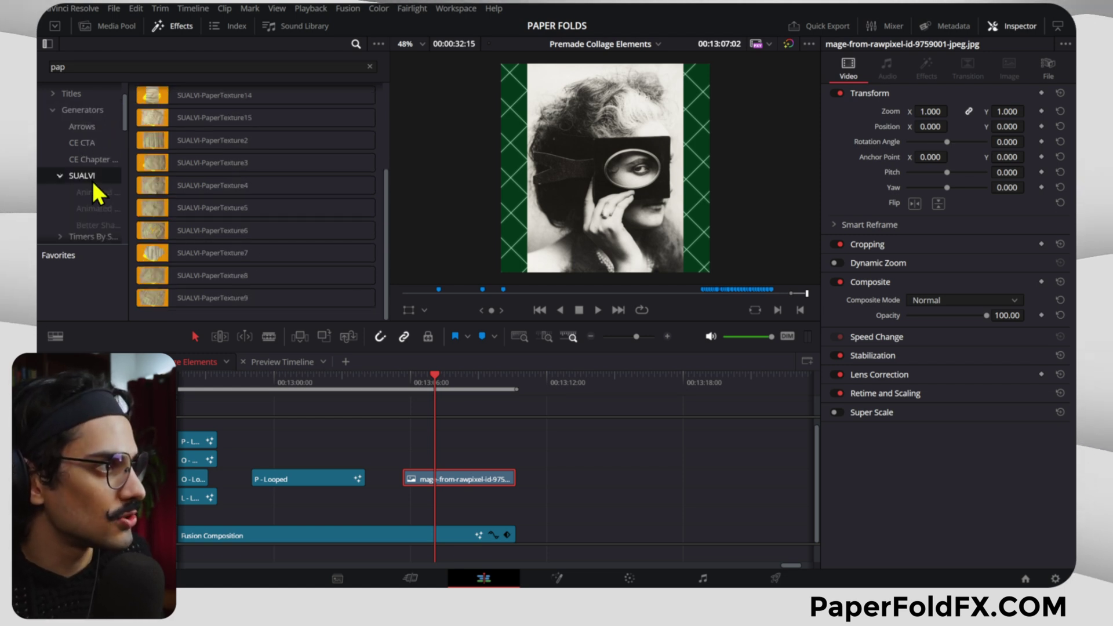
scroll(108, 193, down, 3)
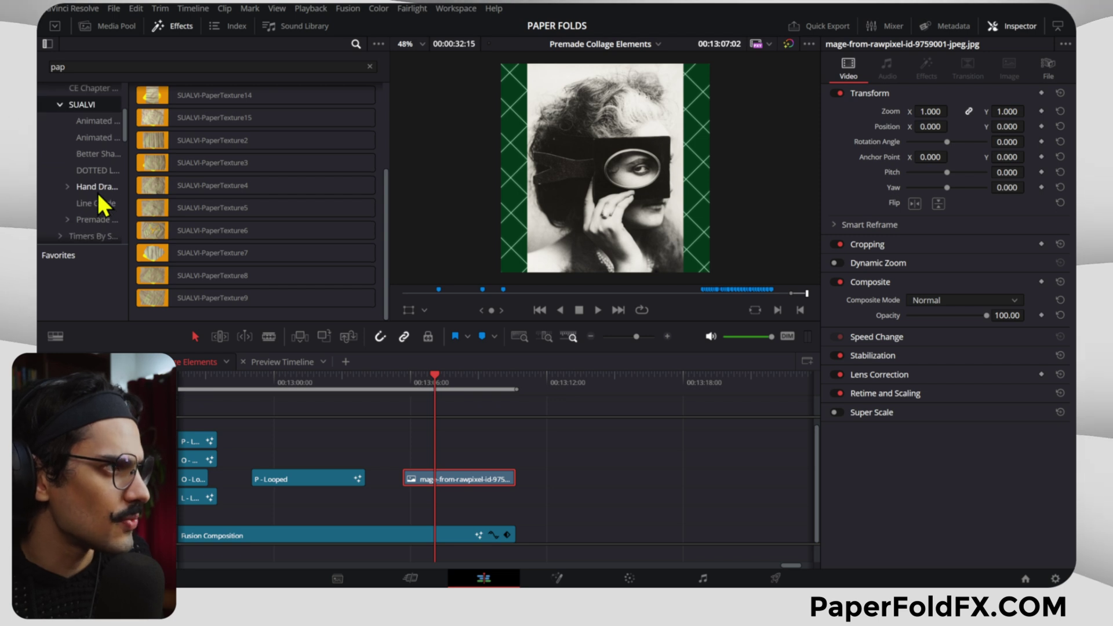
click(97, 223)
scroll(102, 183, down, 2)
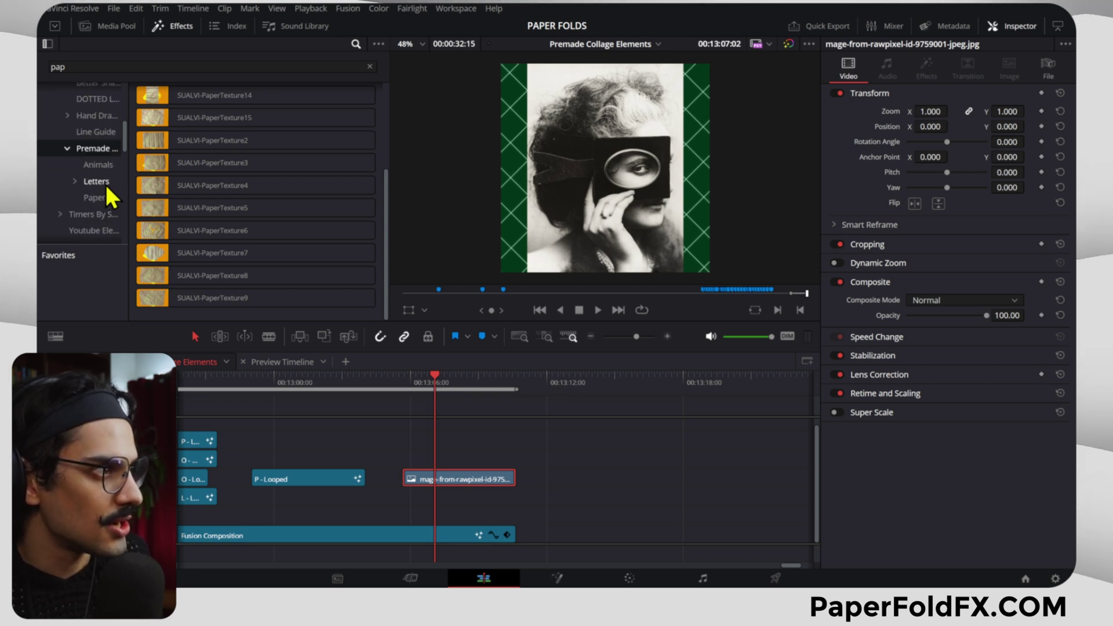
click(105, 184)
click(103, 165)
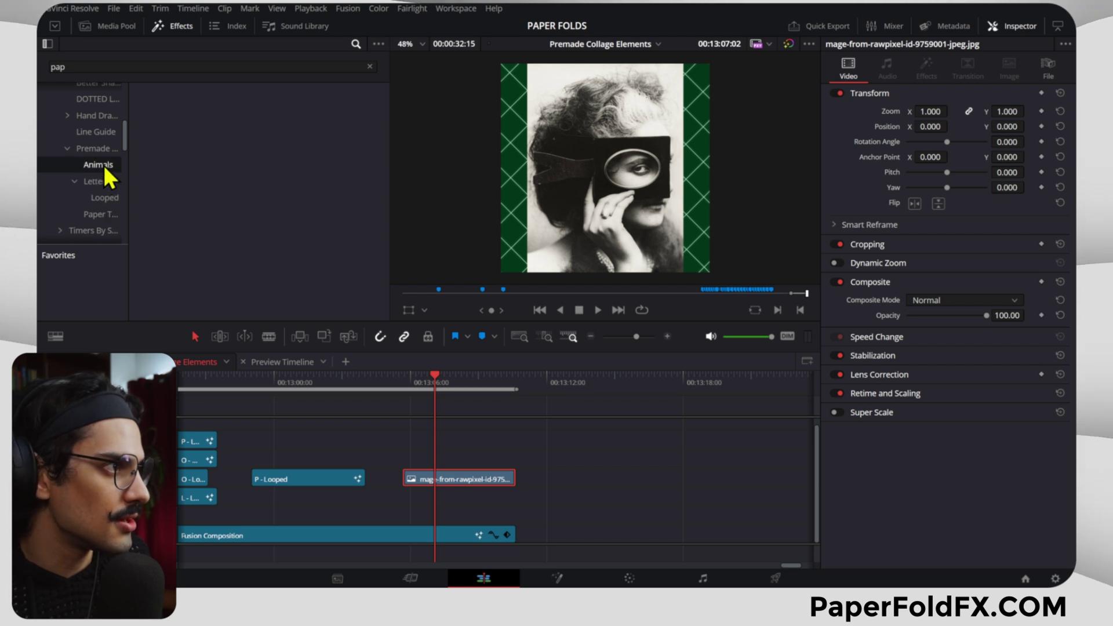
- Add the SUALVI-PaperTexture10 generator beneath the portrait clip and raise its blend to 1.0
scroll(90, 175, up, 1)
click(93, 172)
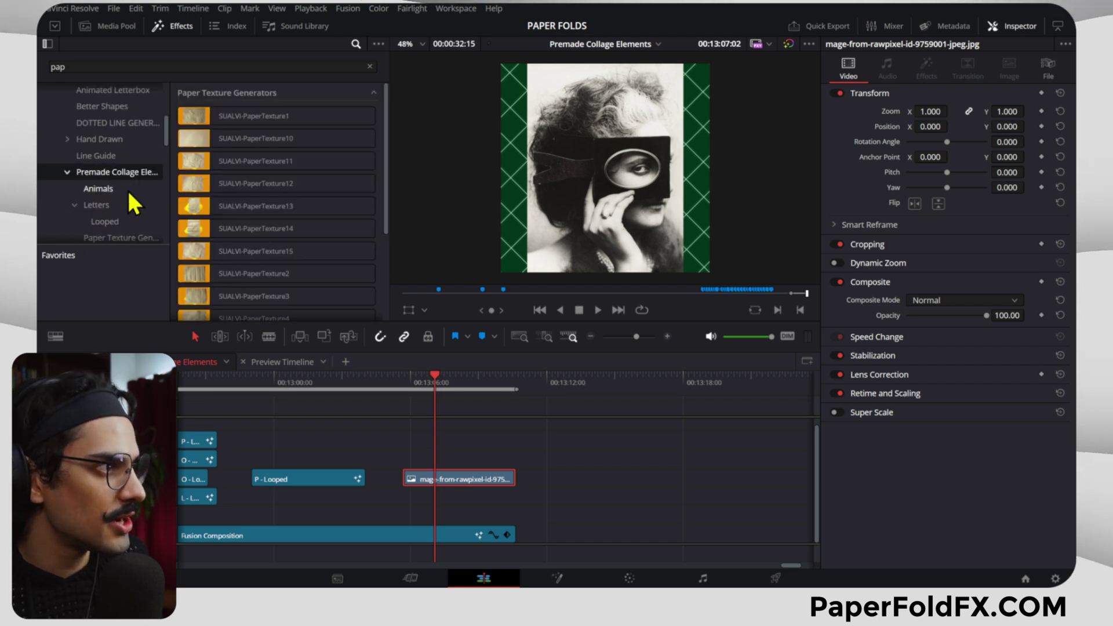
click(120, 204)
click(116, 220)
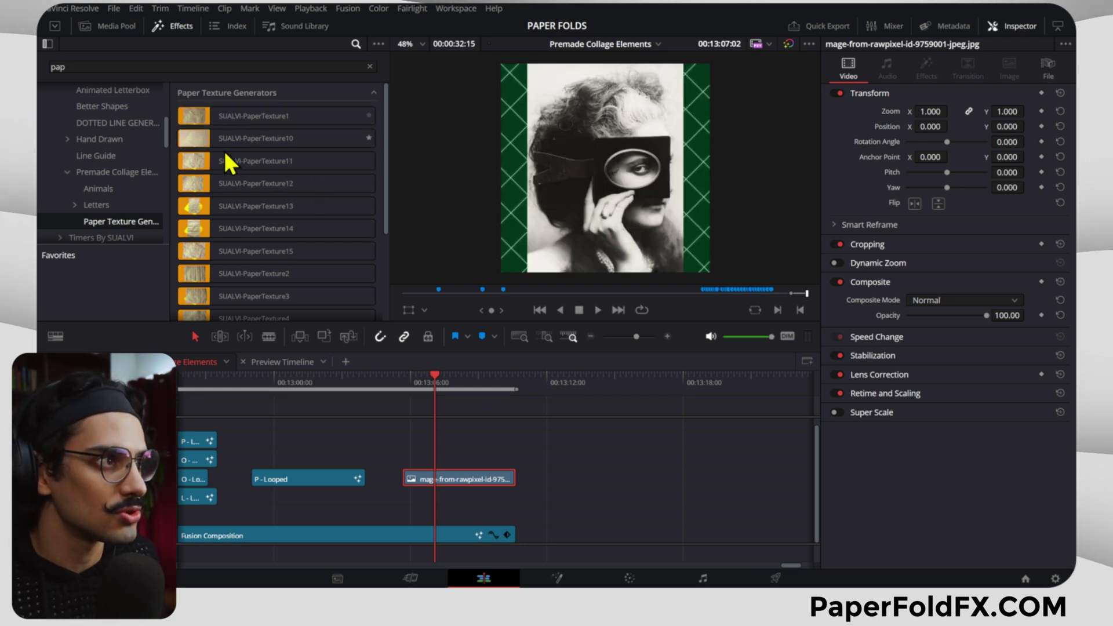
drag(228, 141, 426, 505)
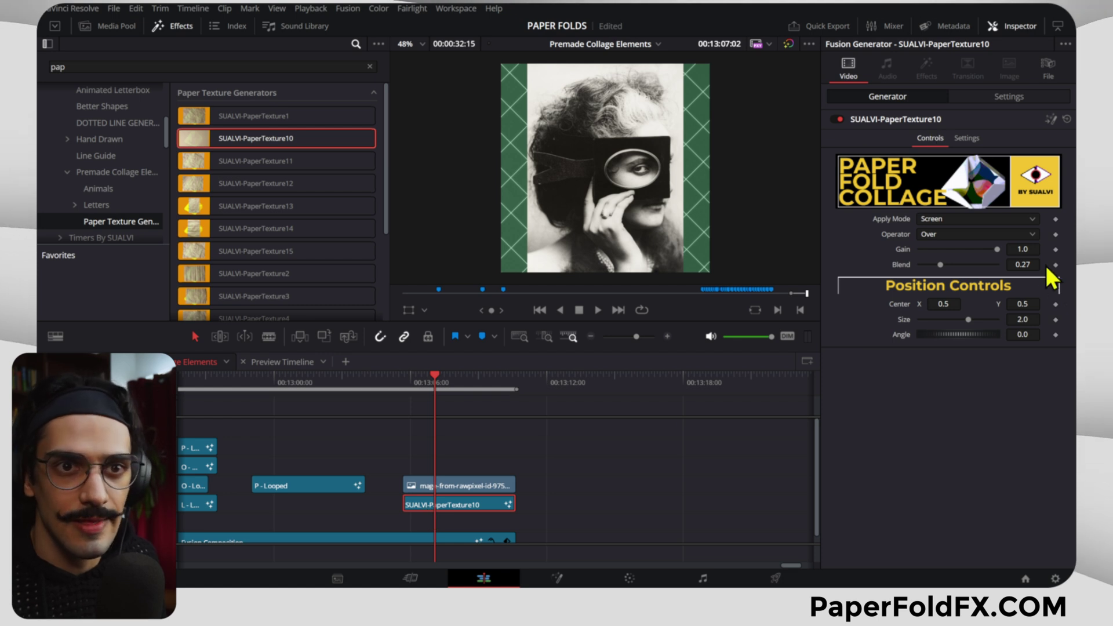
click(999, 264)
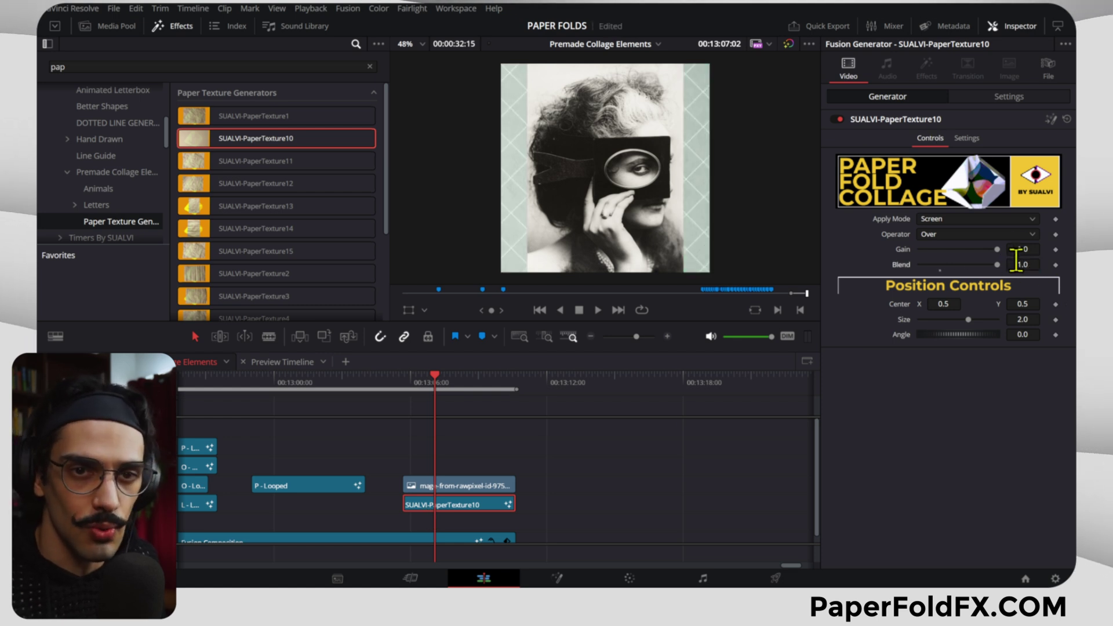
- Disable the portrait clip, then give the texture Blend 0.27, Normal apply mode and Size 1.552
click(440, 490)
key(d)
click(448, 502)
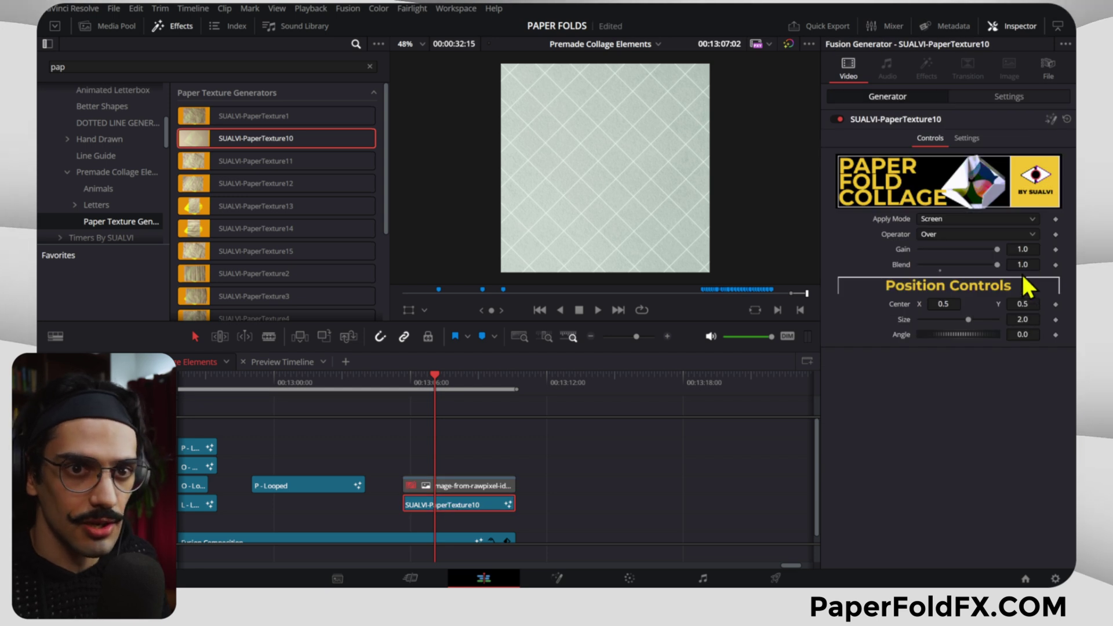
drag(997, 264, 942, 265)
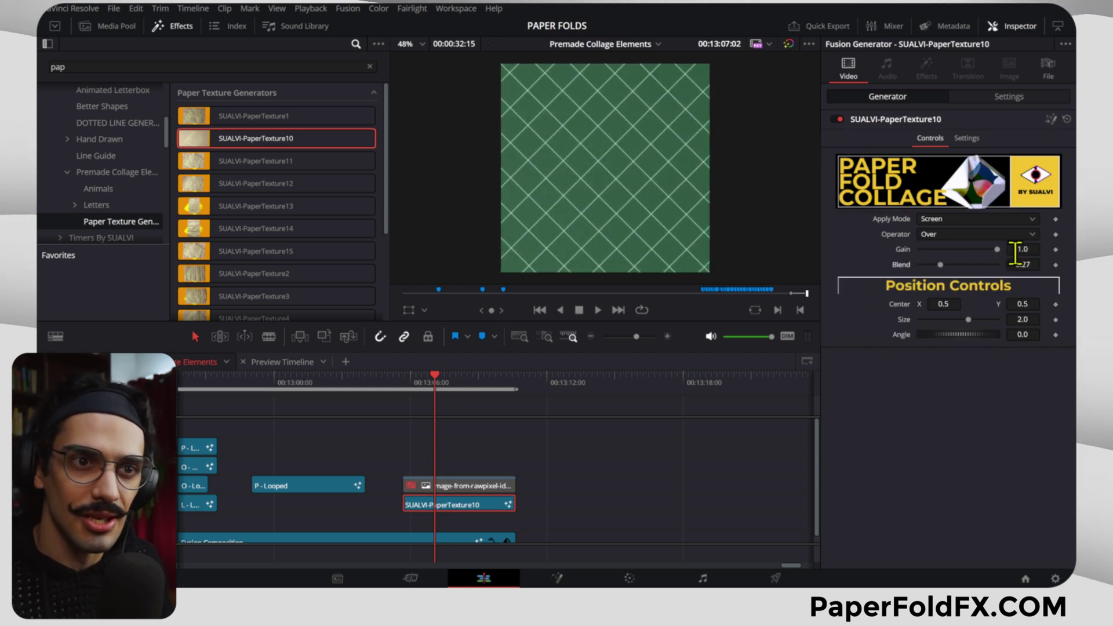
click(1021, 219)
click(1017, 233)
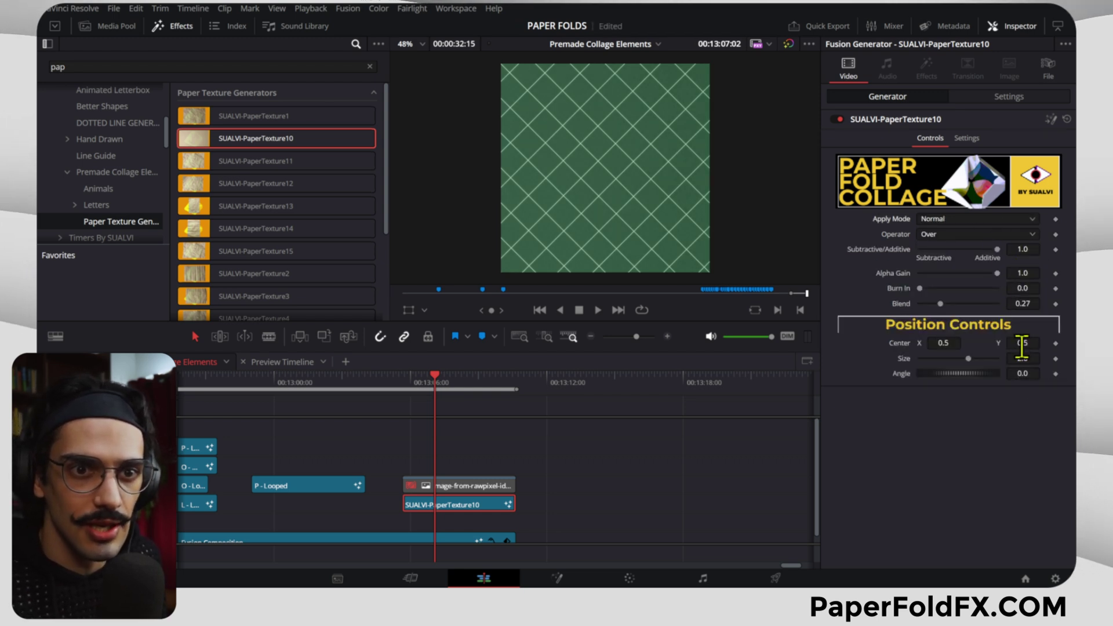
mouse_move(1022, 358)
mouse_down()
mouse_move(991, 358)
mouse_move(1024, 359)
mouse_move(1030, 378)
mouse_up()
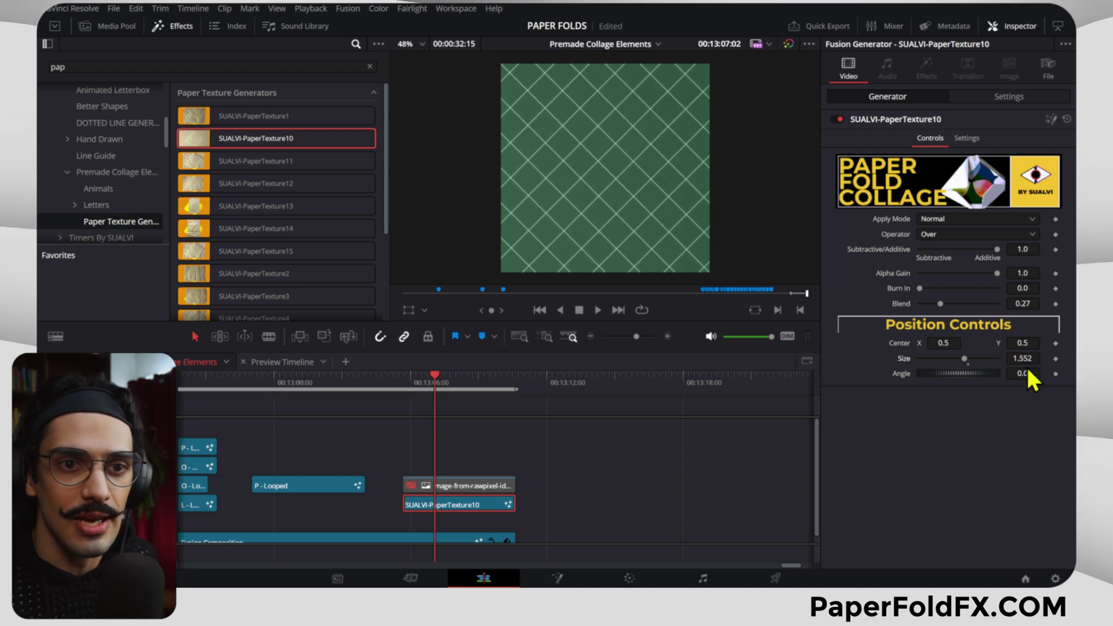
- Attach a Shake modifier to the texture's Angle and open the generator's modifiers in Fusion
right_click(898, 380)
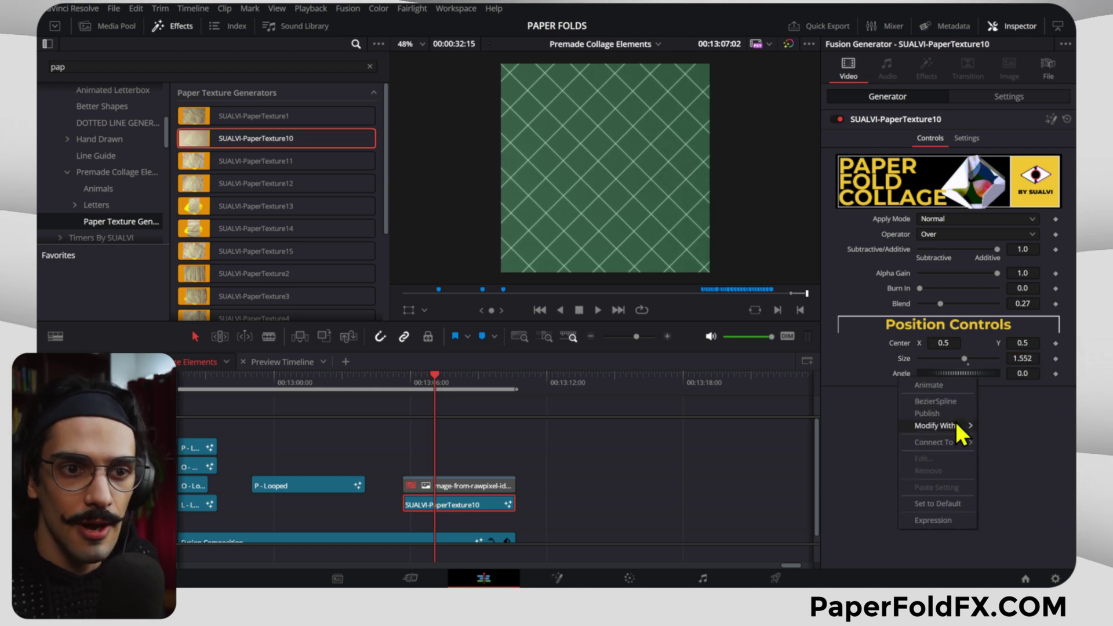
mouse_move(957, 427)
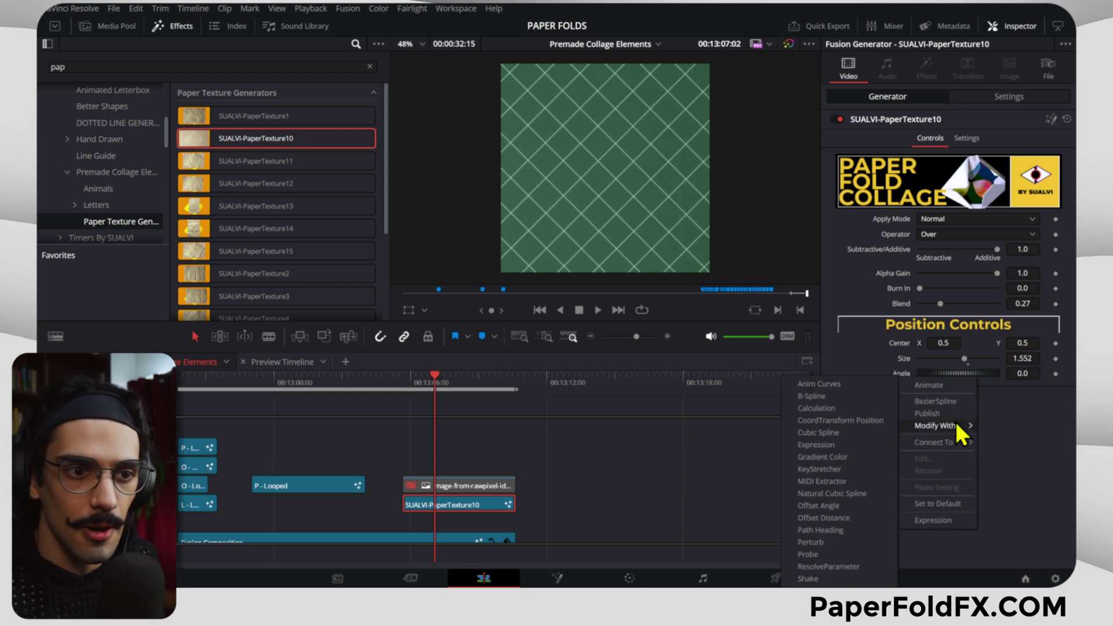
click(822, 578)
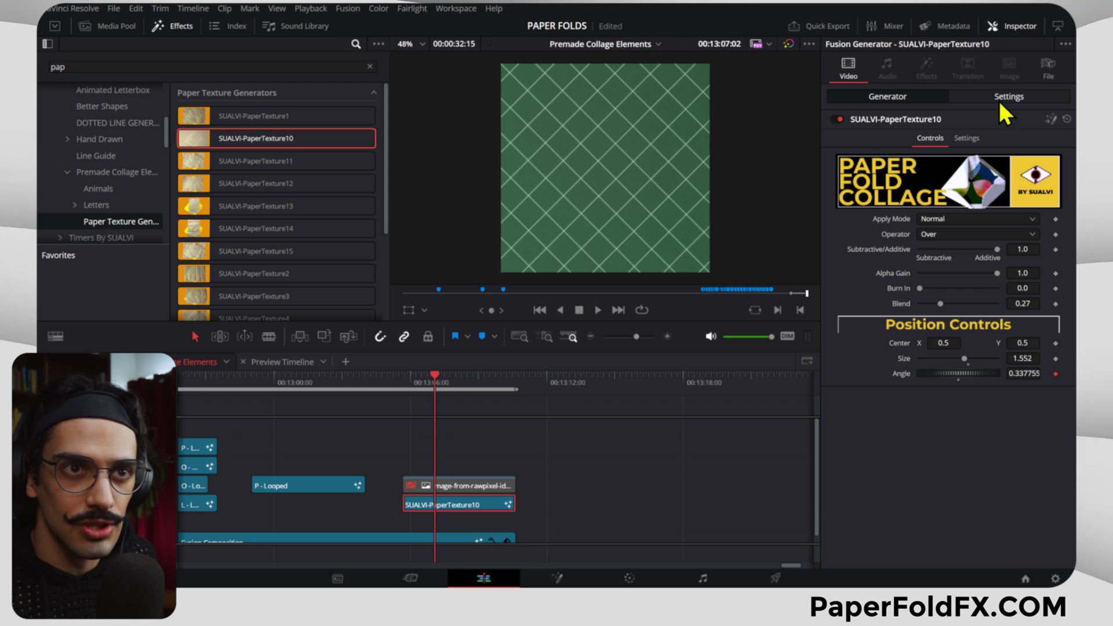
click(1026, 95)
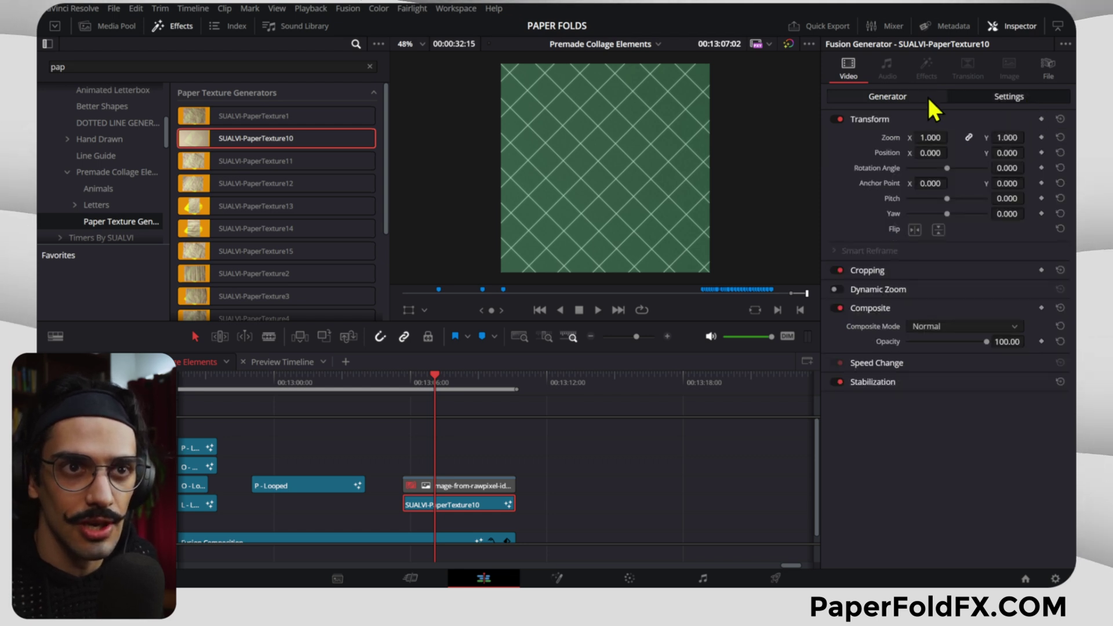
click(926, 95)
click(1050, 118)
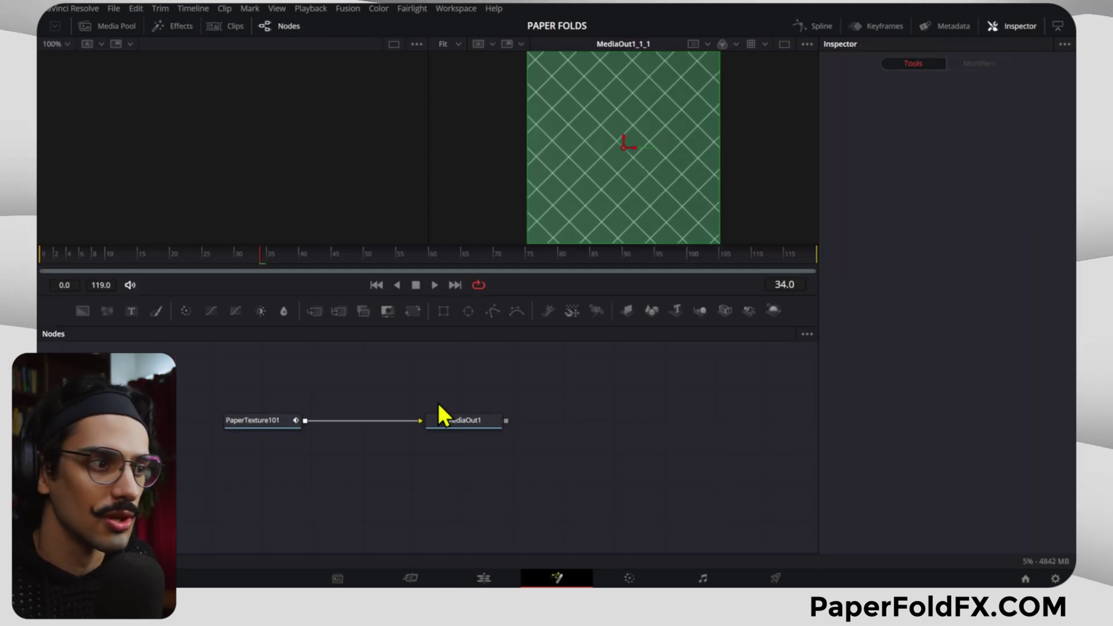
click(272, 423)
click(979, 62)
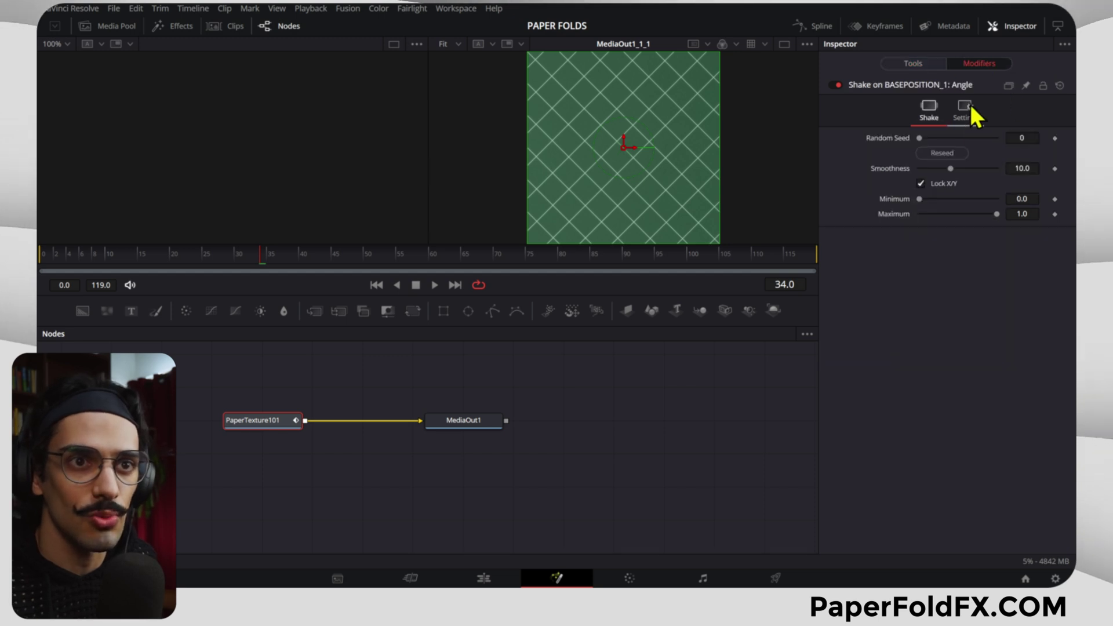
key(space)
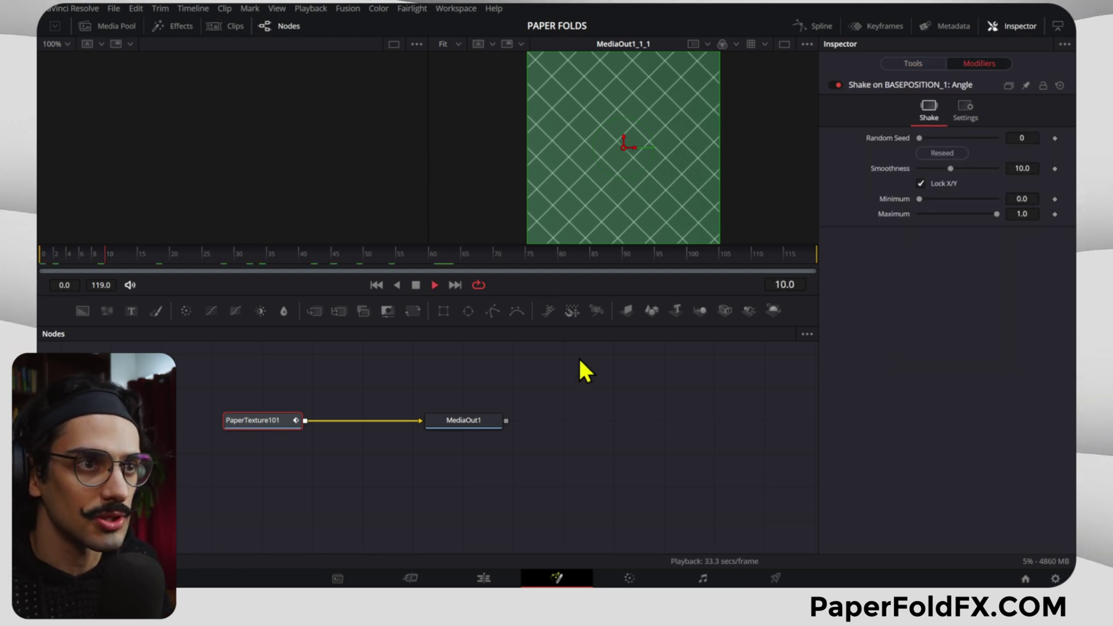
- Set the shake's Maximum to 50 and Minimum to -50
click(1018, 214)
text(5)
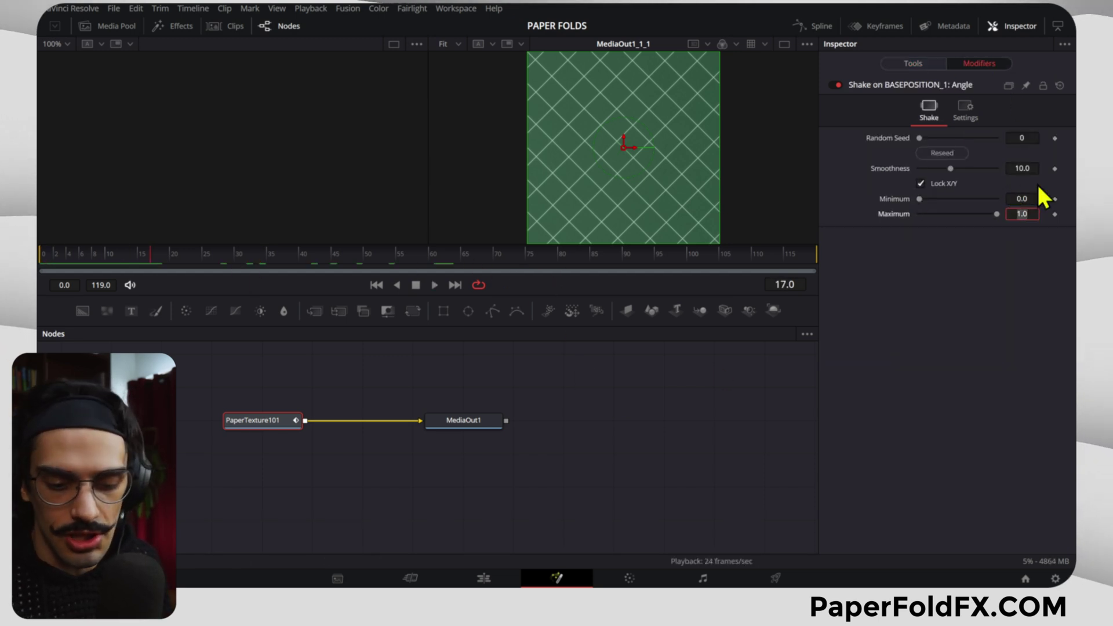
text(0)
key(Tab)
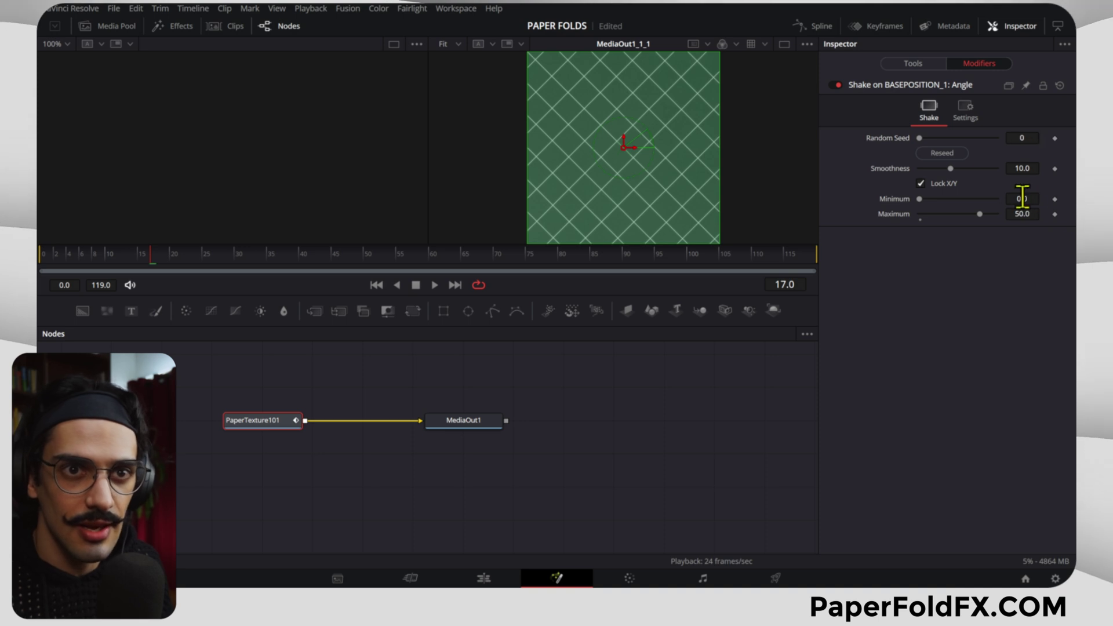
click(1022, 198)
text(-50)
key(Tab)
- Set the texture's Blend to 0.776, lower the shake Smoothness to 1.77, and preview
click(908, 63)
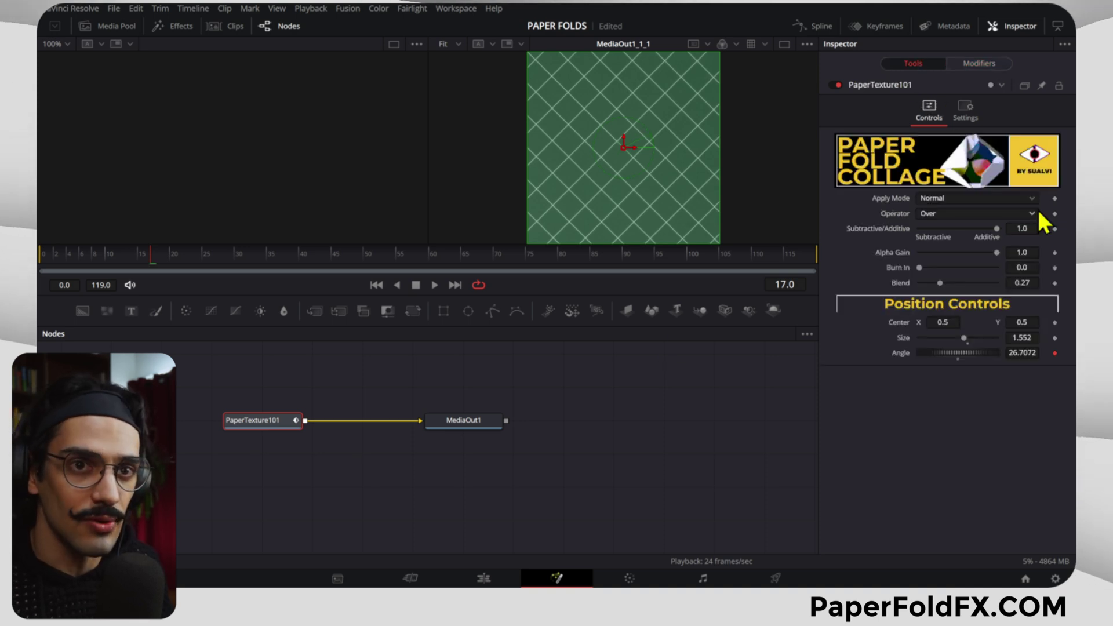
click(1023, 277)
text(0.776)
key(Return)
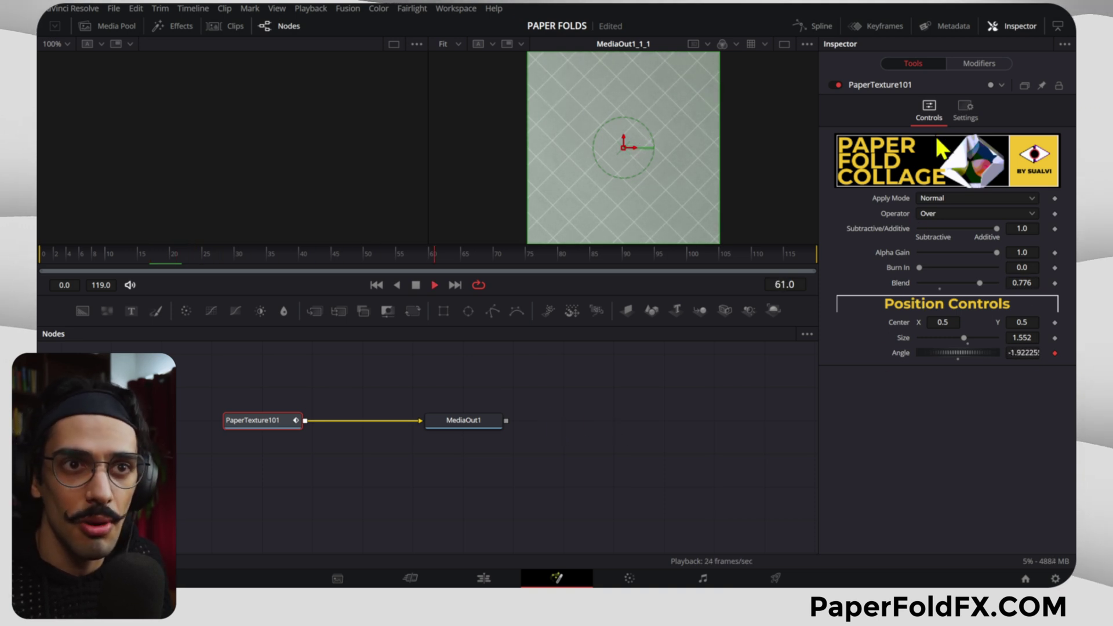
click(954, 64)
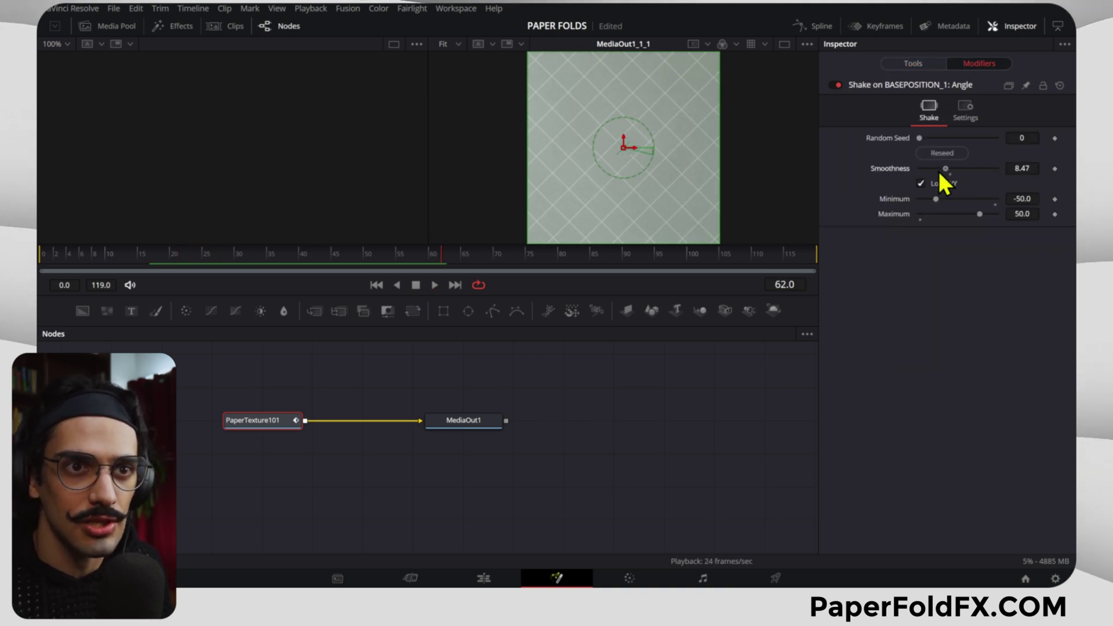
mouse_move(938, 172)
mouse_down()
mouse_move(916, 172)
mouse_move(924, 180)
mouse_up()
key(space)
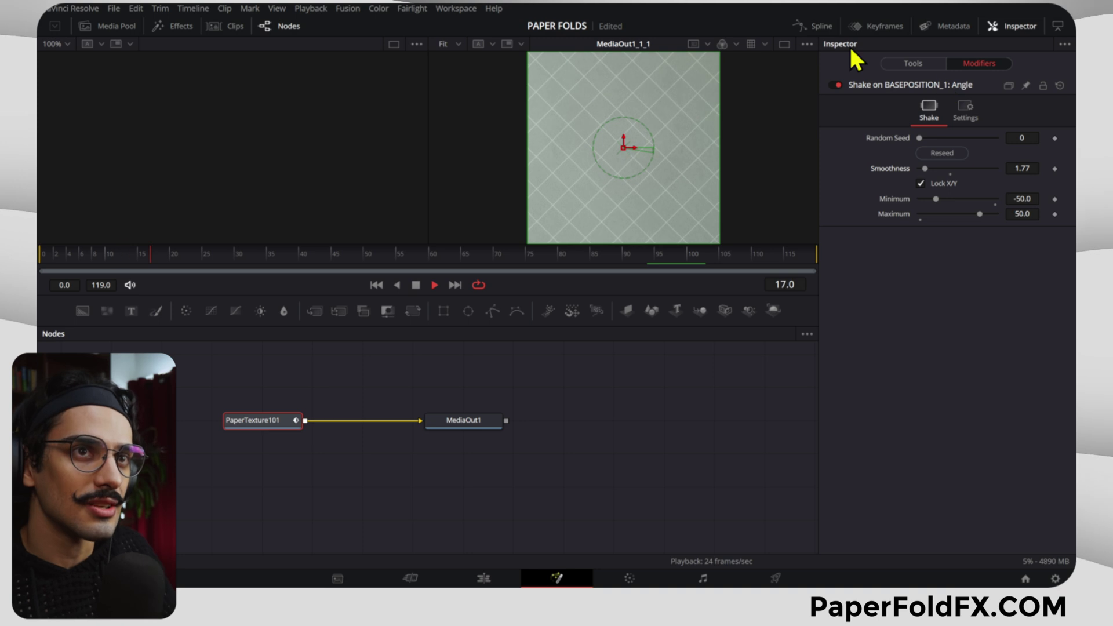
- Show the shake angle curve in the Spline editor, fitted to fill the graph
click(808, 24)
click(808, 23)
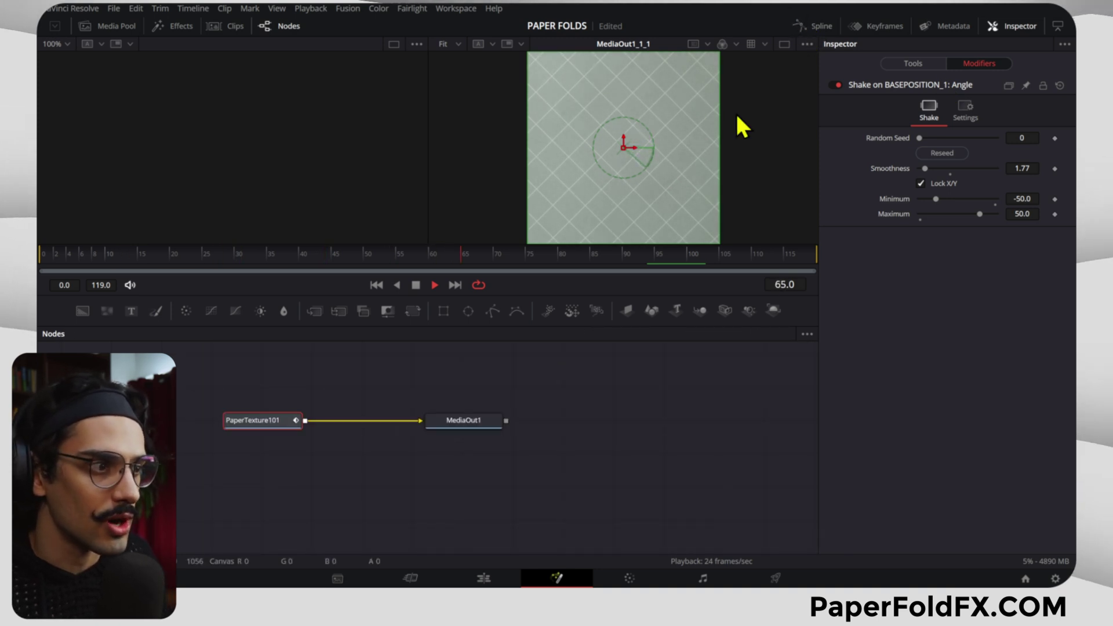
click(808, 28)
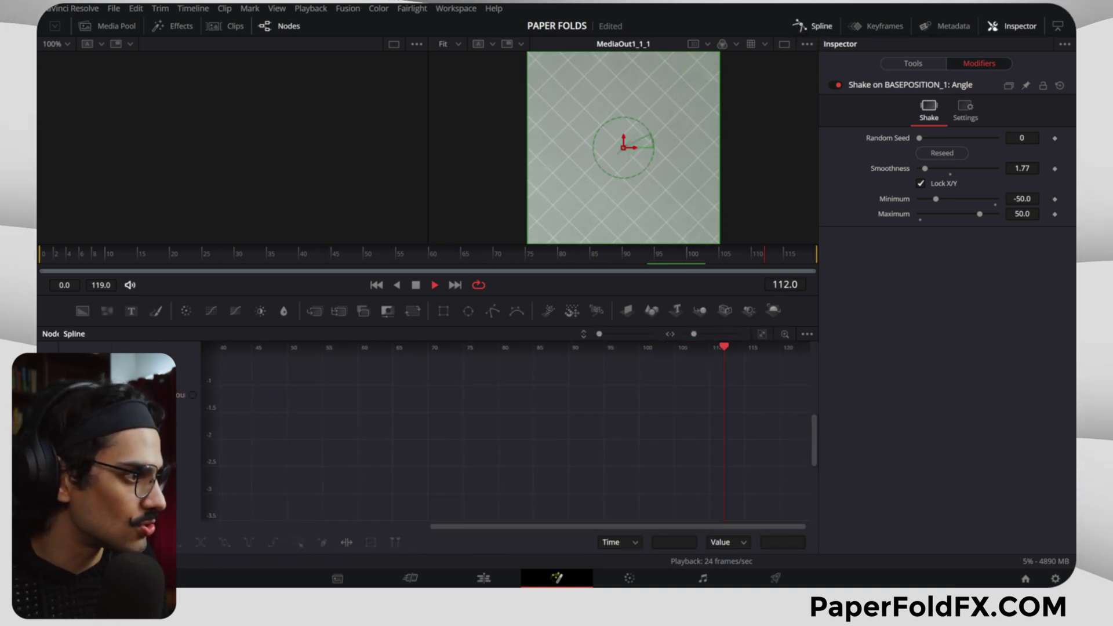
key(ctrl+f)
key(space)
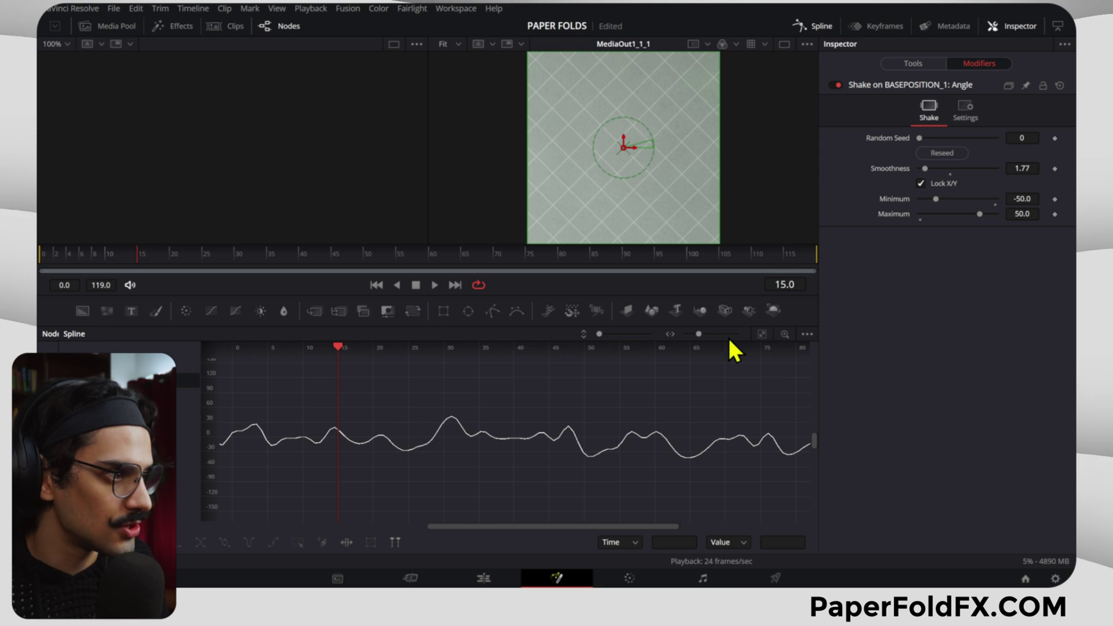
click(762, 333)
drag(323, 385, 200, 491)
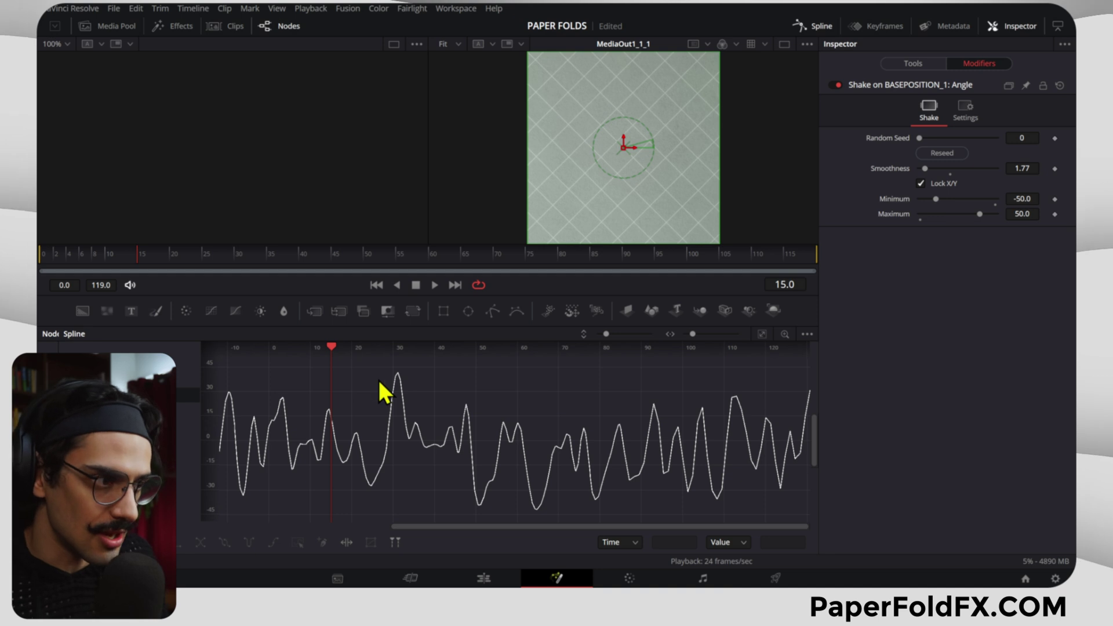
drag(374, 395, 232, 541)
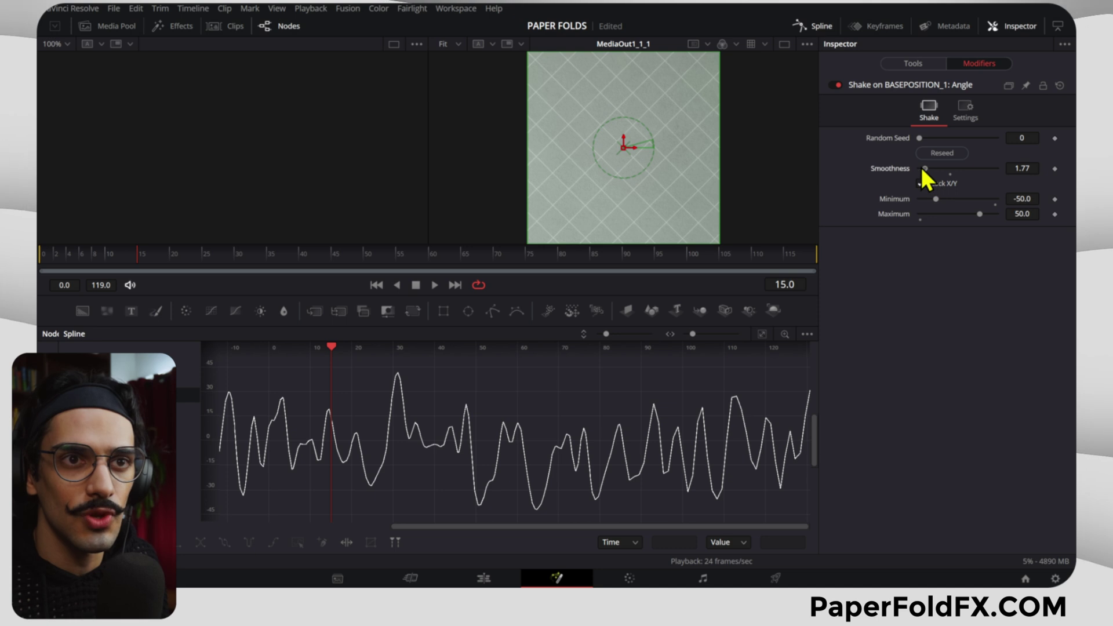
- Drop the shake Smoothness to 0.001, reseed to 32560, and preview the jittery rotation
drag(925, 169, 915, 168)
click(939, 152)
key(space)
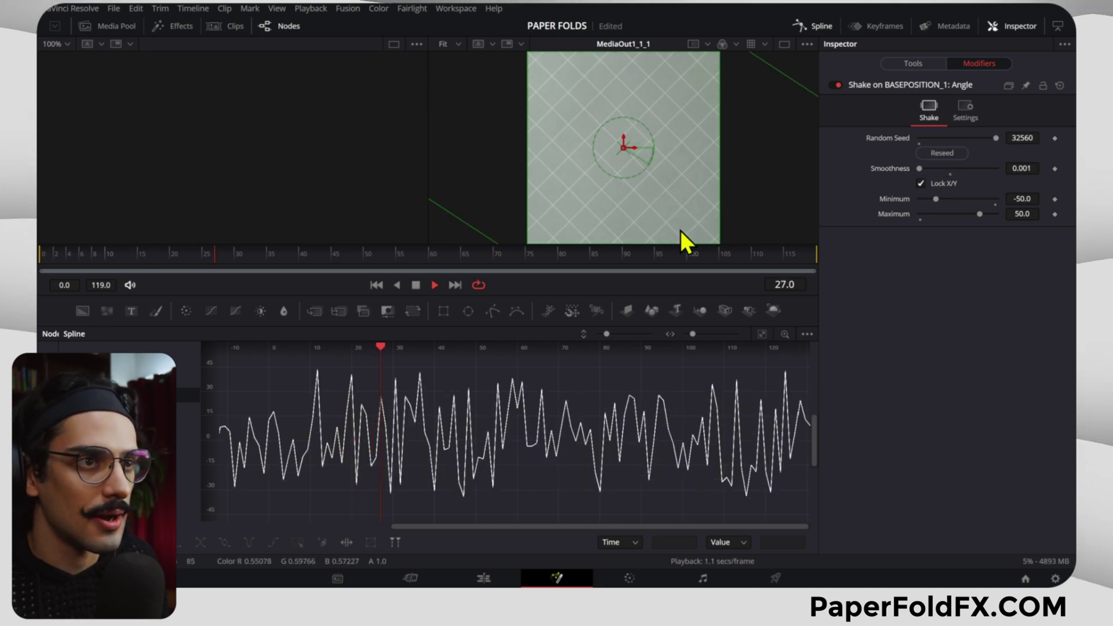
key(space)
- Close the curve editor and return to the Edit page, where PaperTexture10's angle reads -8.14539
click(821, 26)
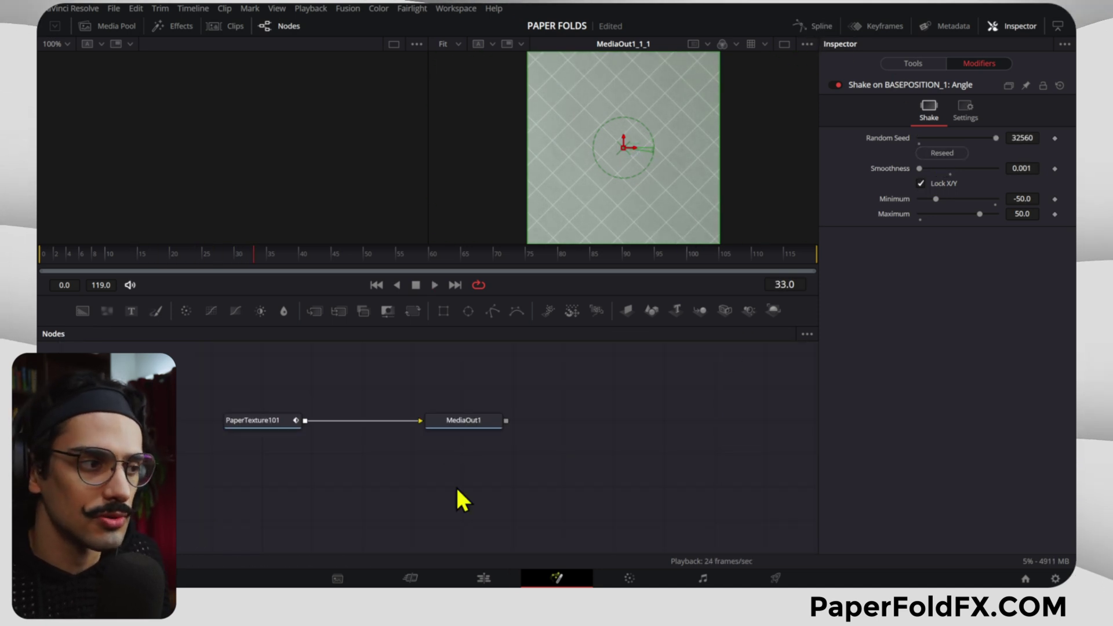
click(484, 578)
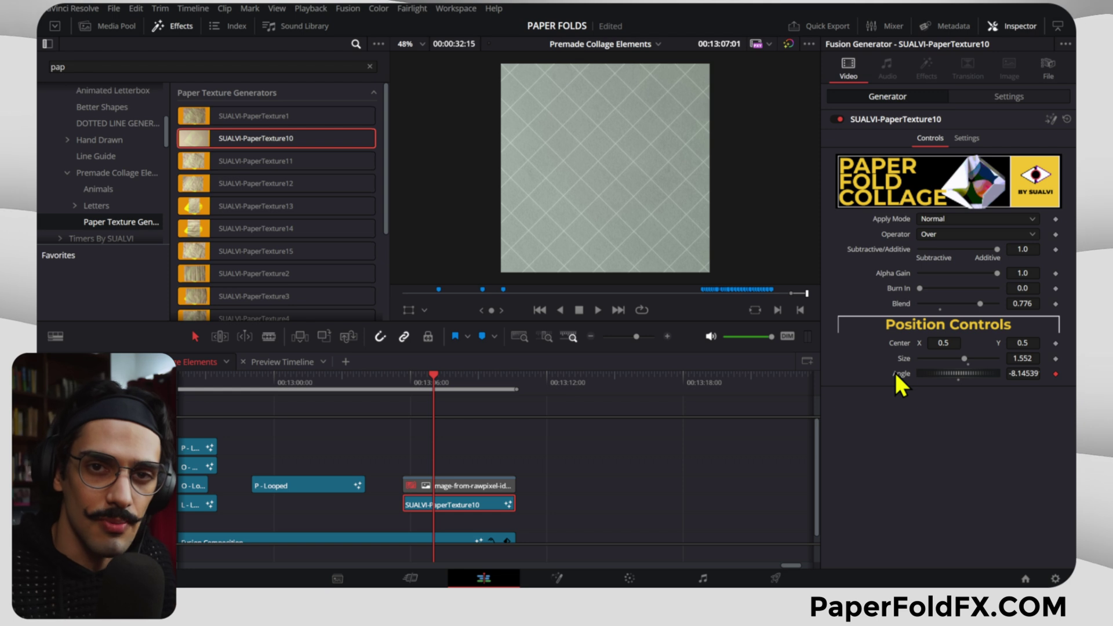